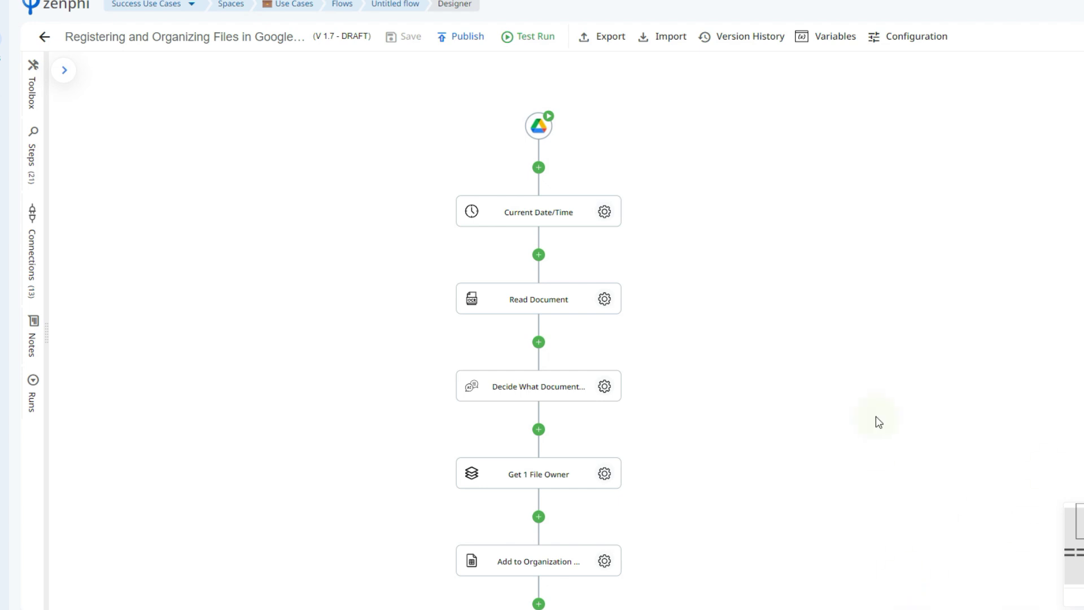
# Review the Google Drive File Add Trigger's settings, including the new connection form and the choice of folder to monitor
pyautogui.click(544, 132)
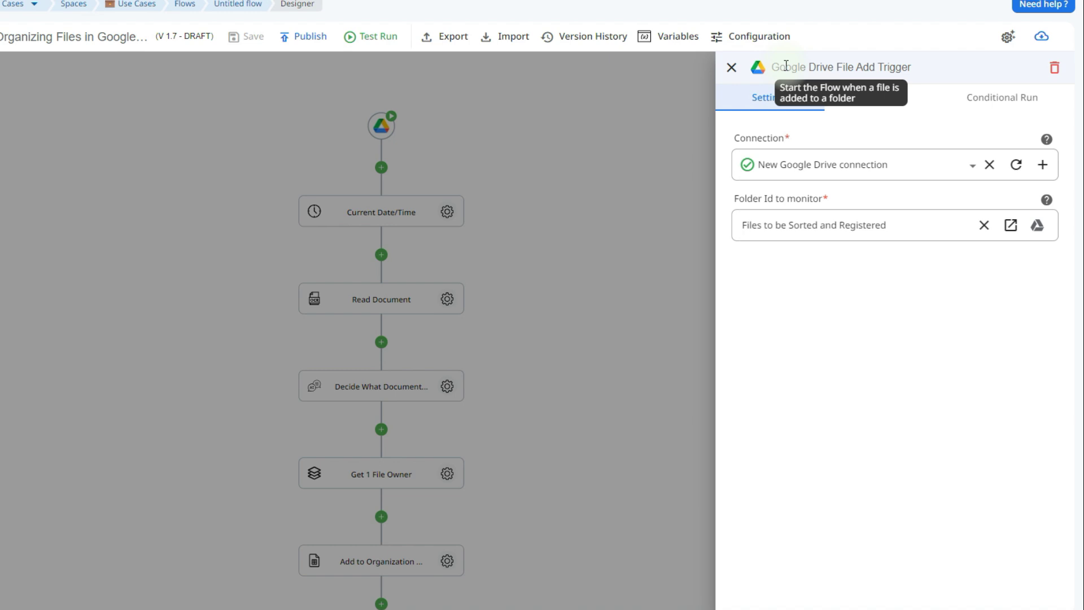
pyautogui.click(1043, 170)
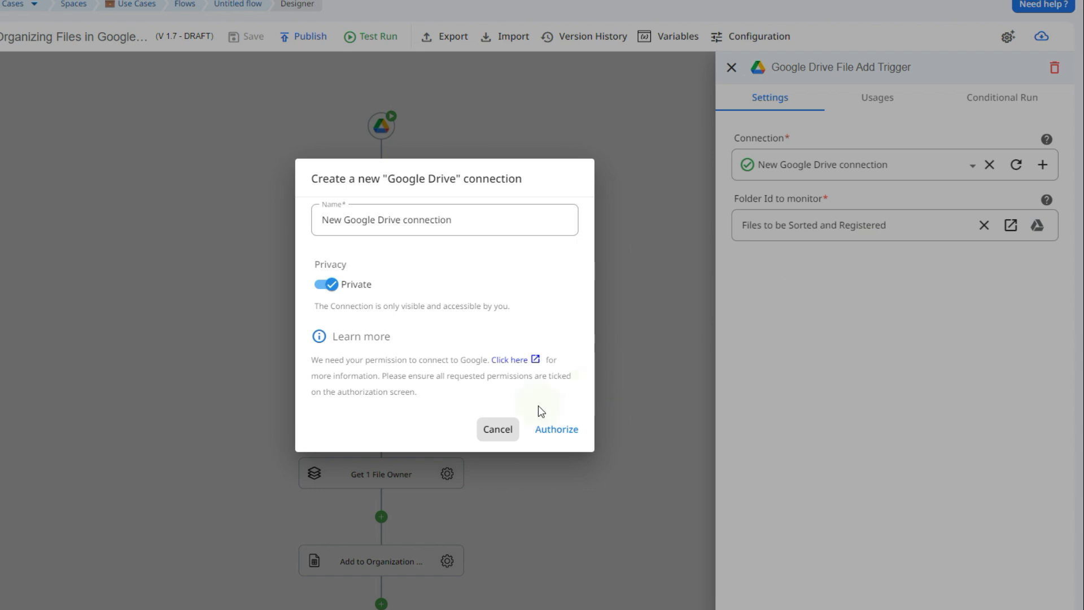
pyautogui.click(497, 429)
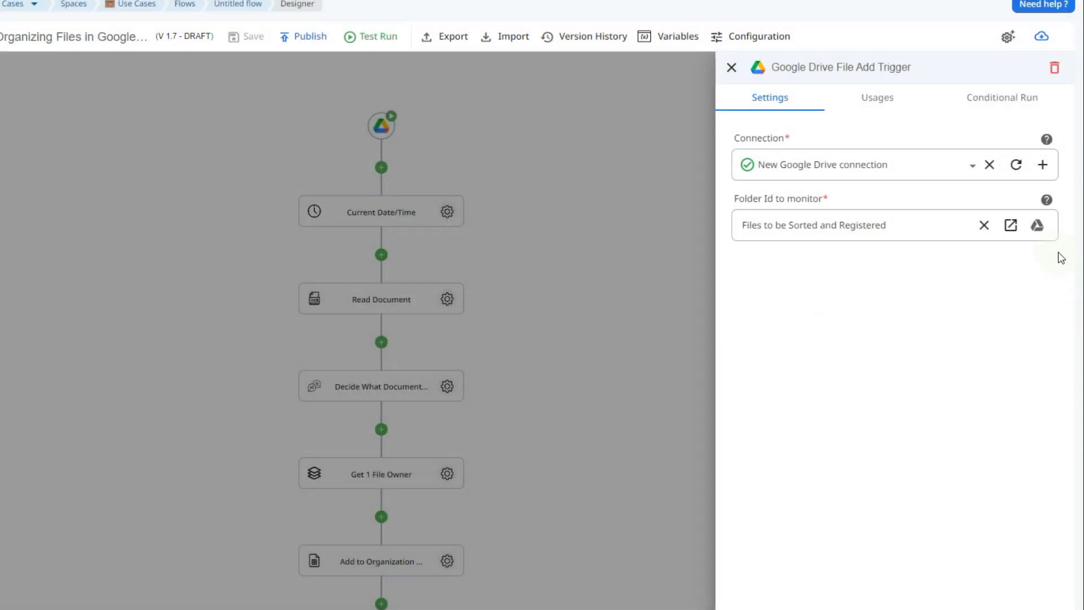
pyautogui.click(1039, 226)
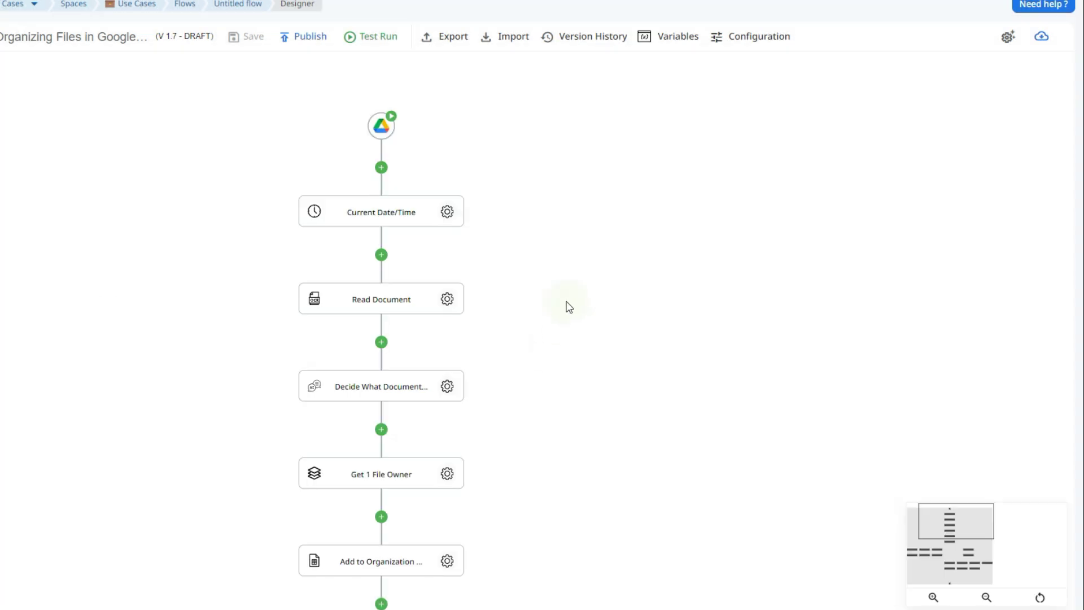
# Inspect the Current Date/Time step's culture and time zone settings and look through its available date formats
pyautogui.click(447, 211)
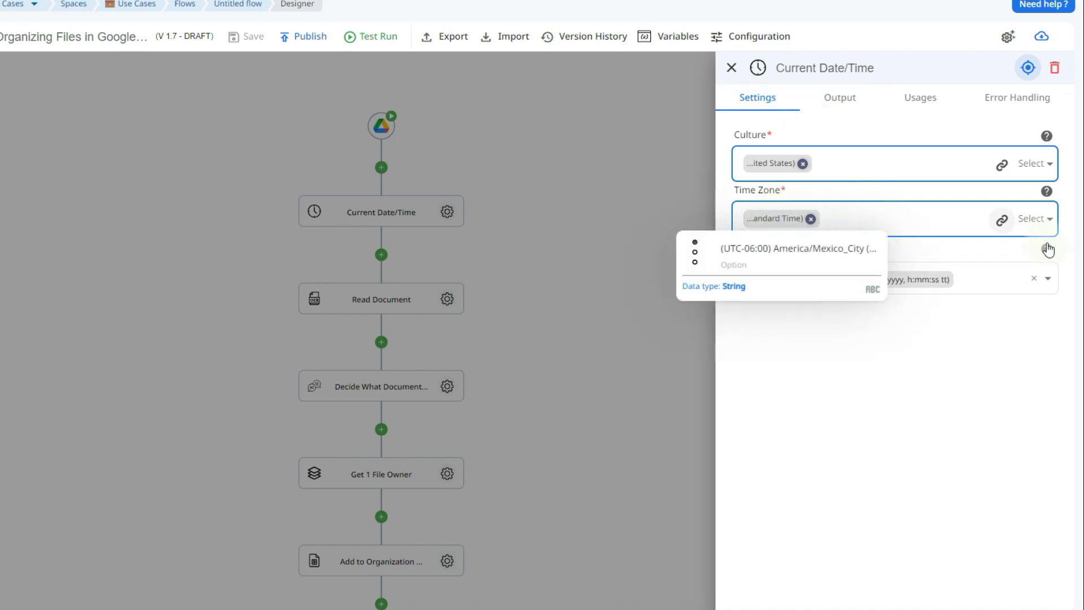
pyautogui.click(919, 276)
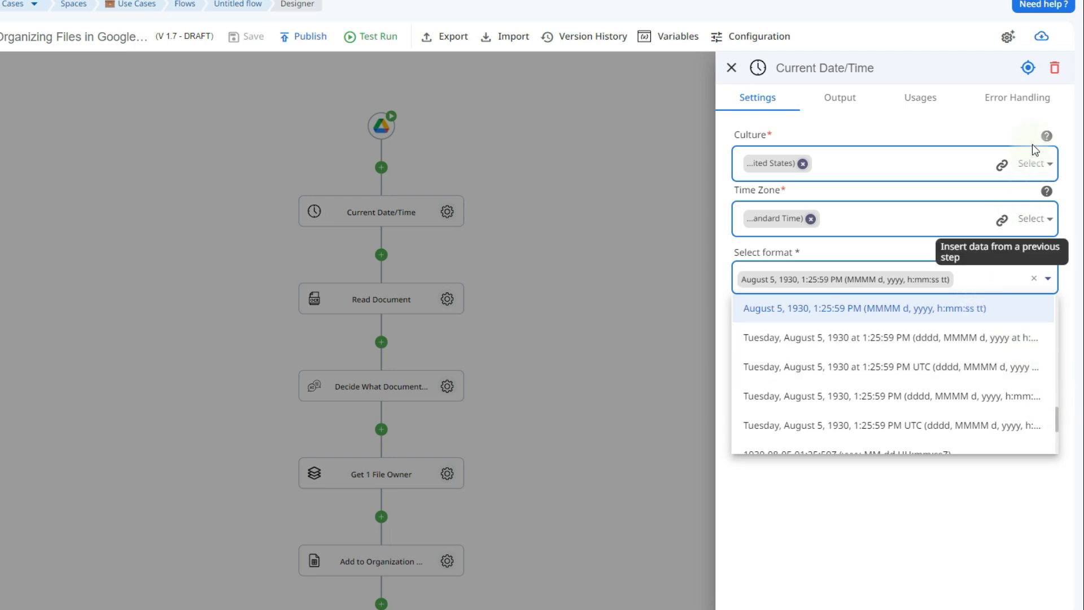
pyautogui.scroll(-3, 952, 331)
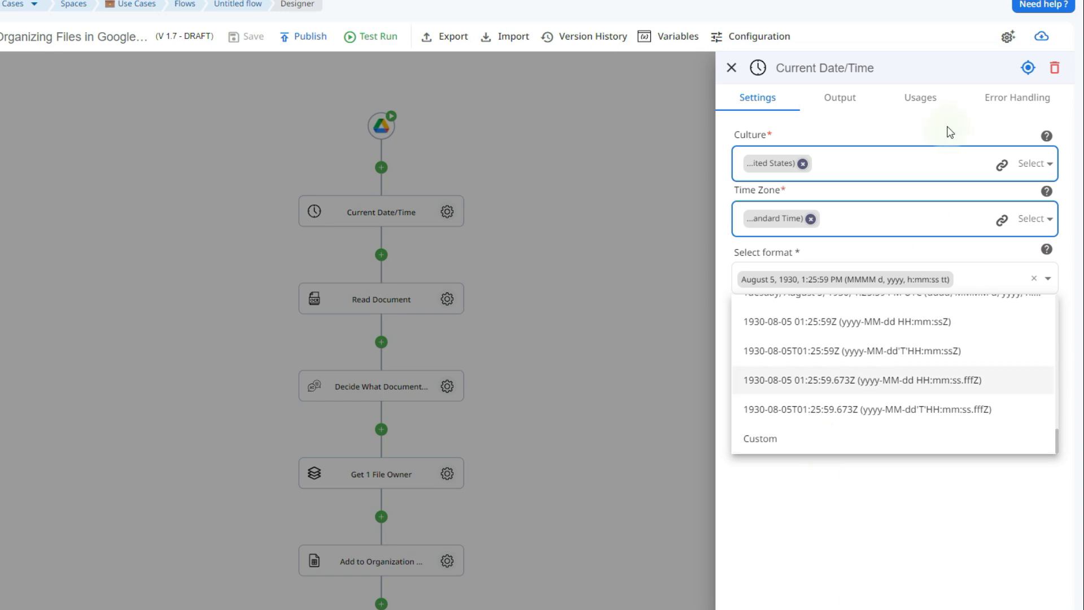
pyautogui.press('Escape')
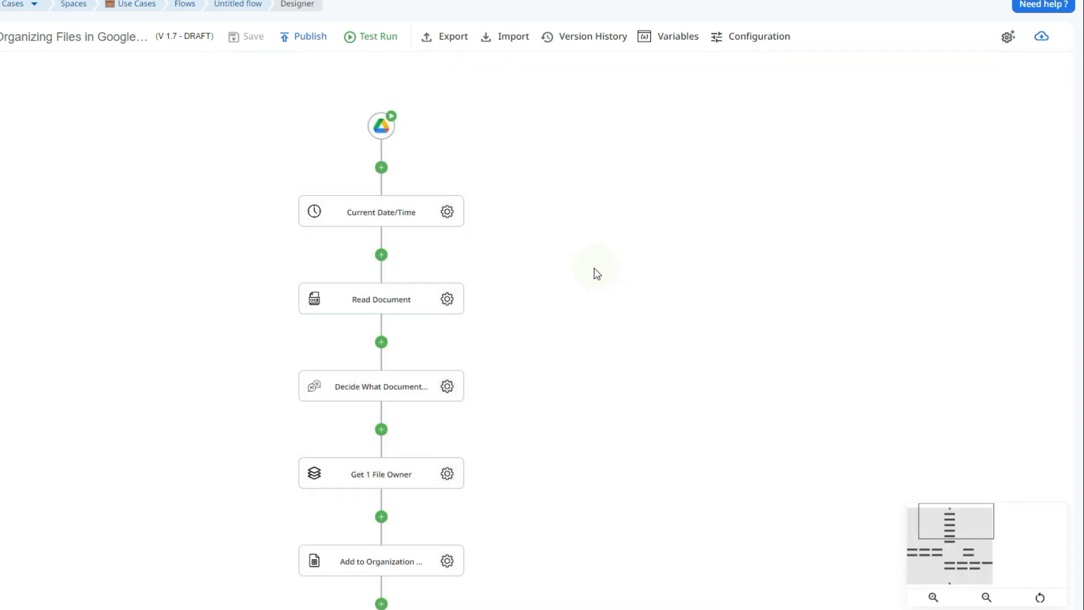
# Inspect the Read Document step's content input and the tokens that can supply the document to process
pyautogui.click(448, 300)
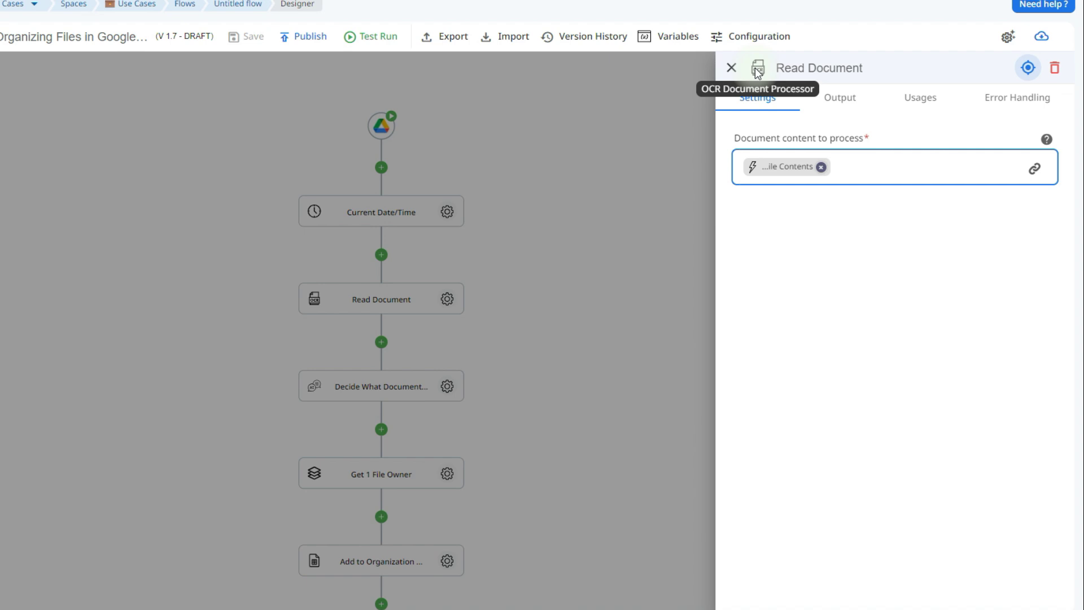
pyautogui.moveTo(782, 176)
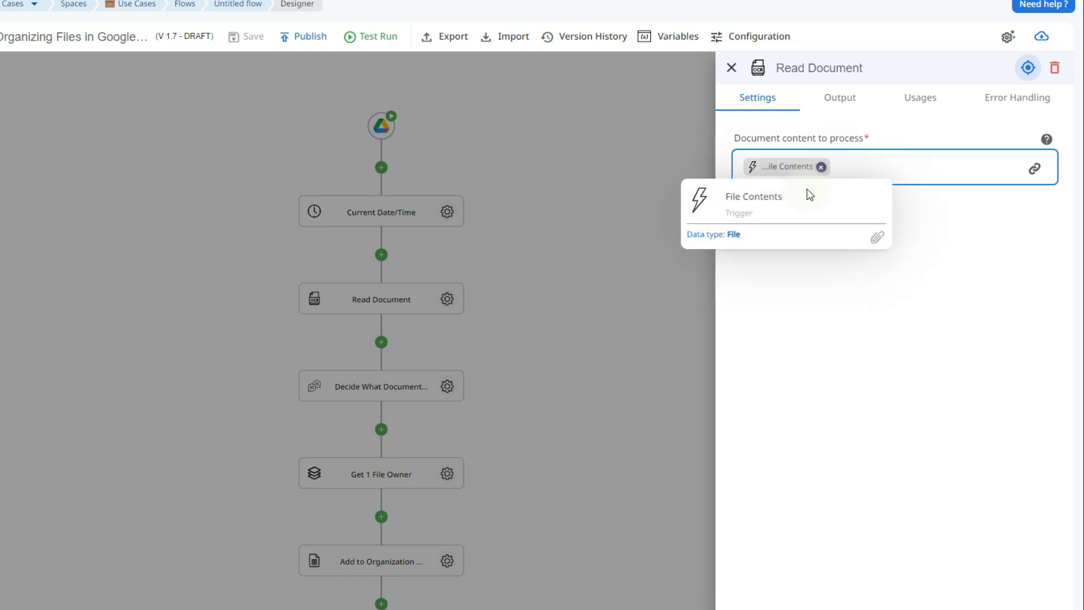
pyautogui.click(1035, 168)
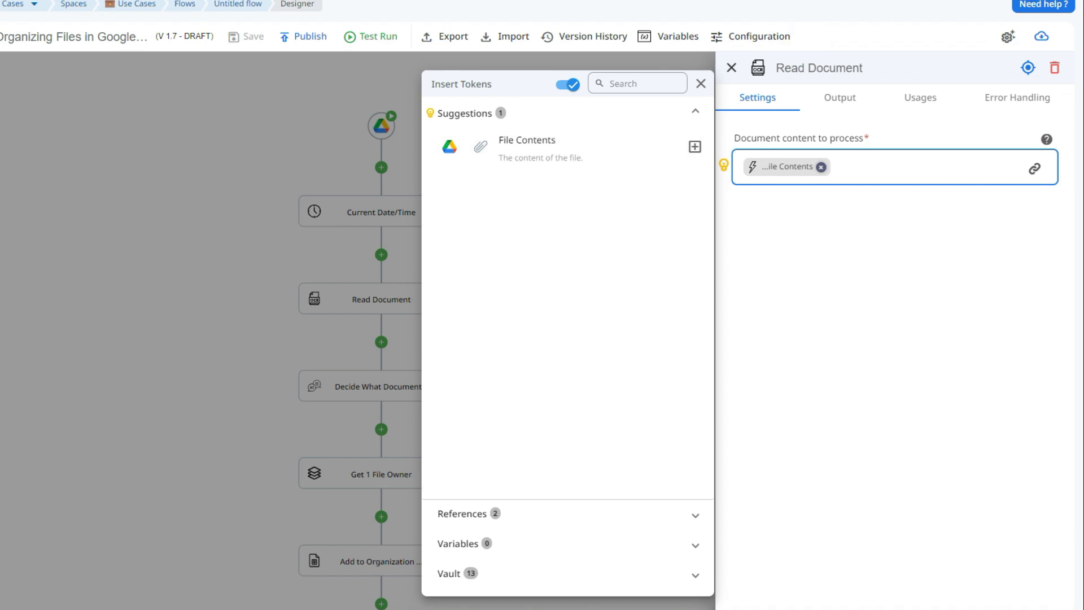
pyautogui.press('Escape')
# Examine the Decide What Document it is step's AI prompt and the Read Document Text Content token for its input
pyautogui.click(447, 386)
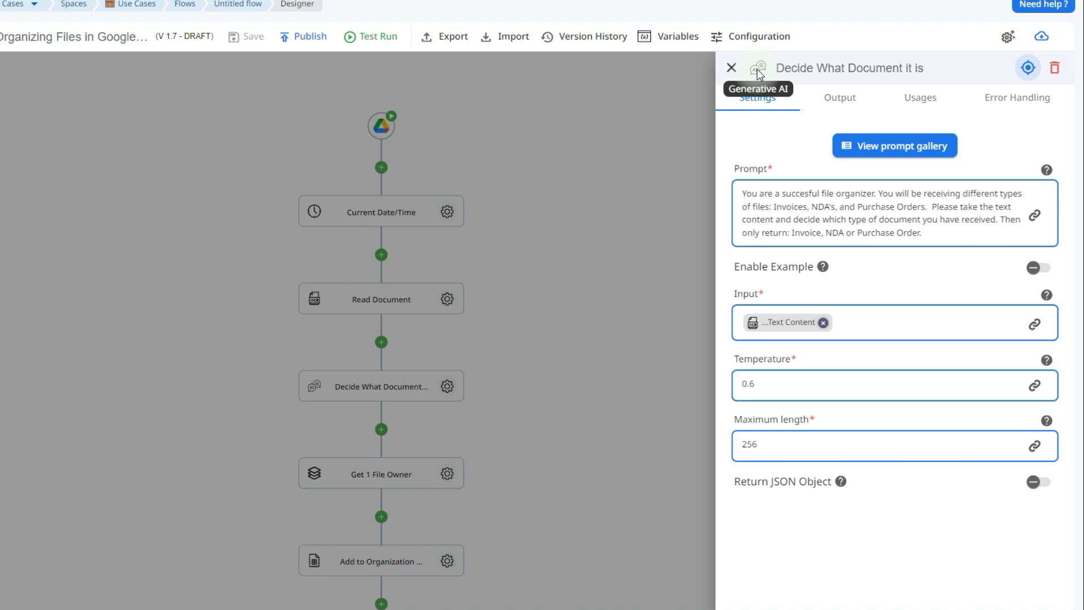
pyautogui.click(891, 152)
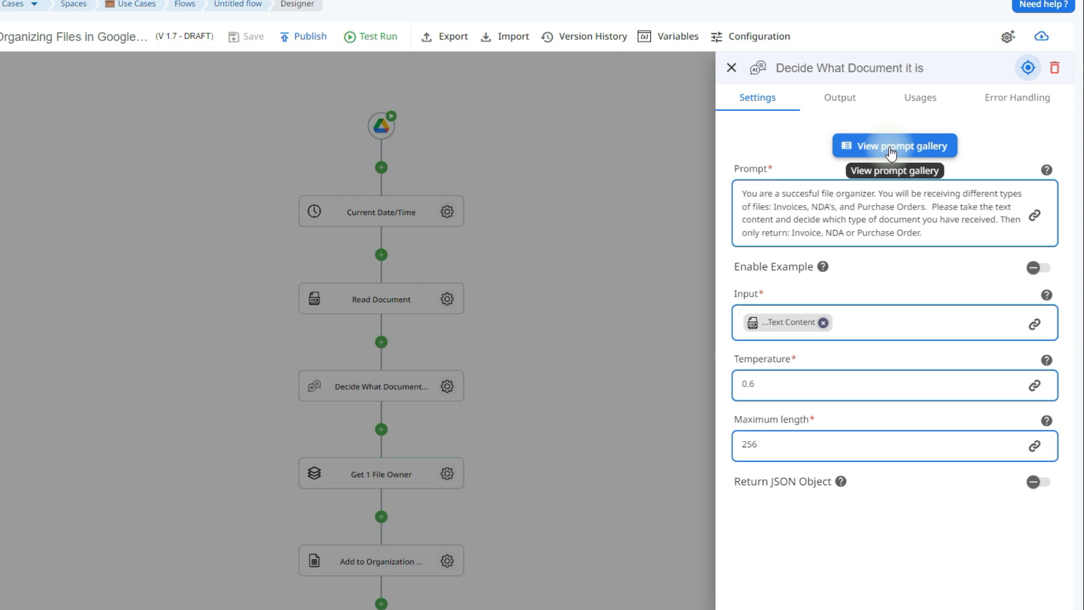
pyautogui.moveTo(1048, 172)
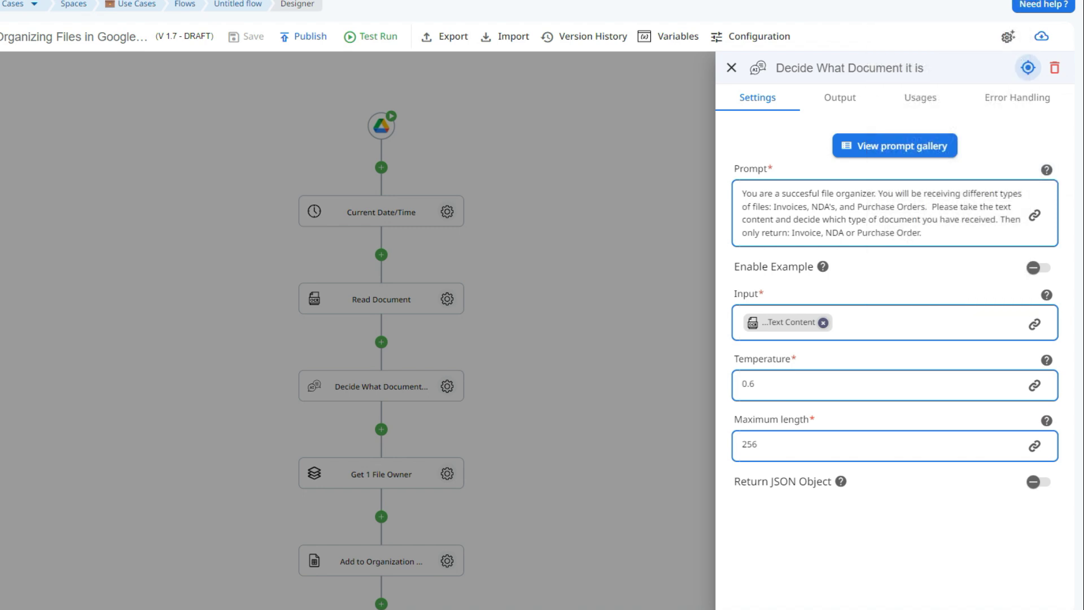
pyautogui.click(1037, 327)
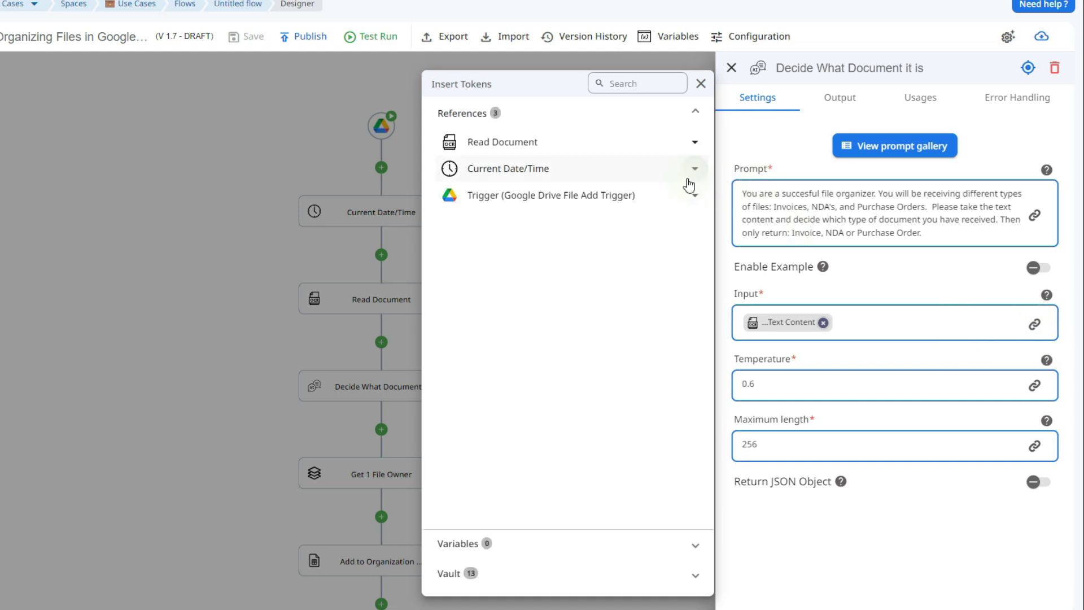
pyautogui.click(648, 146)
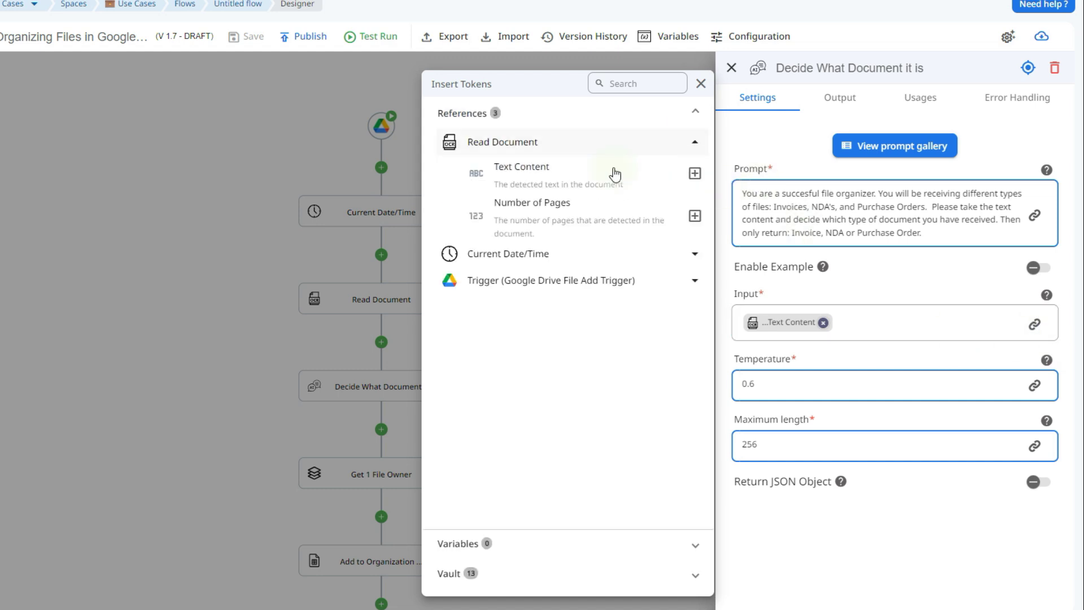
pyautogui.click(703, 182)
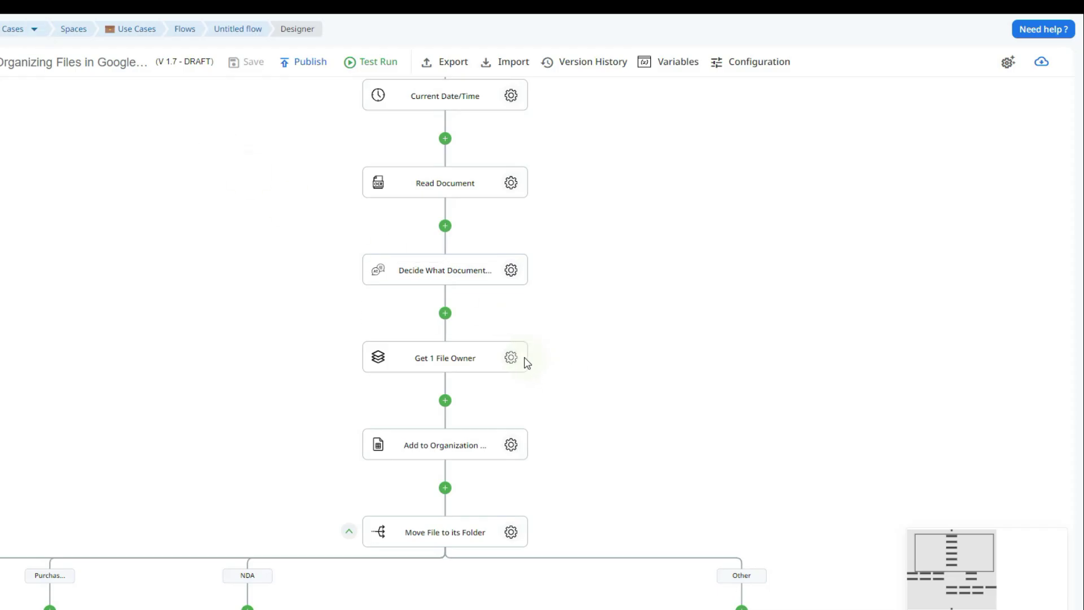
# Review the Get 1 File Owner query and locate the trigger's Owners token for its collection input
pyautogui.click(512, 359)
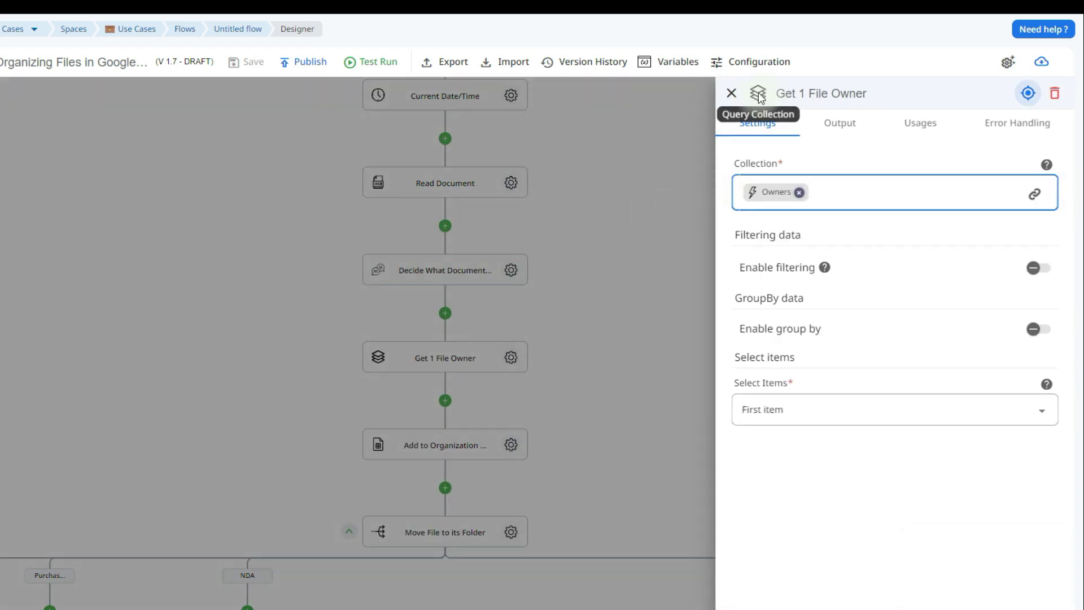
pyautogui.click(1035, 193)
pyautogui.click(589, 249)
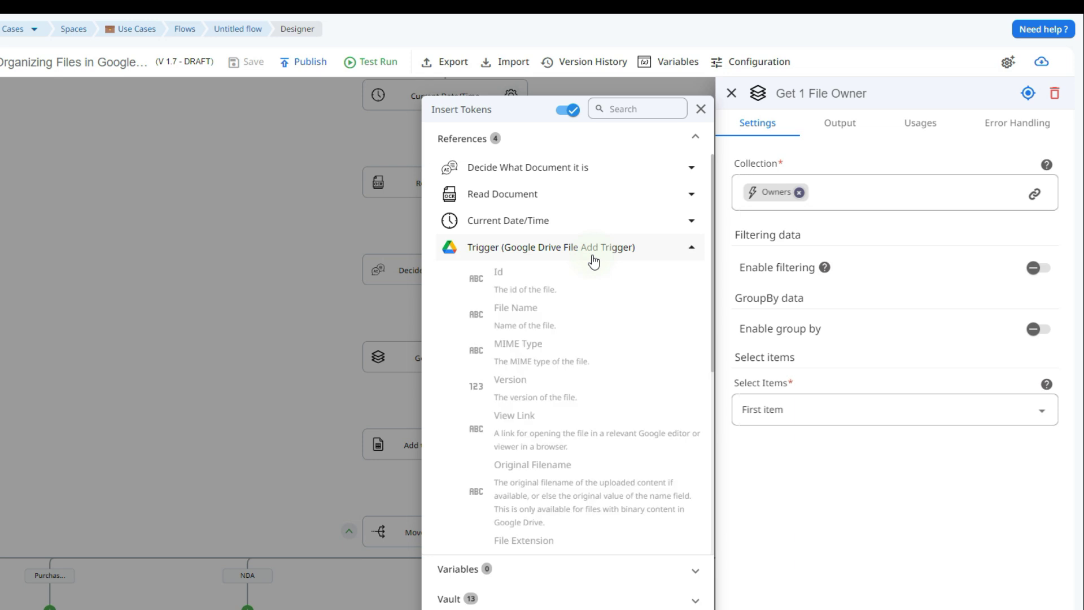
pyautogui.moveTo(716, 313); pyautogui.dragTo(679, 479)
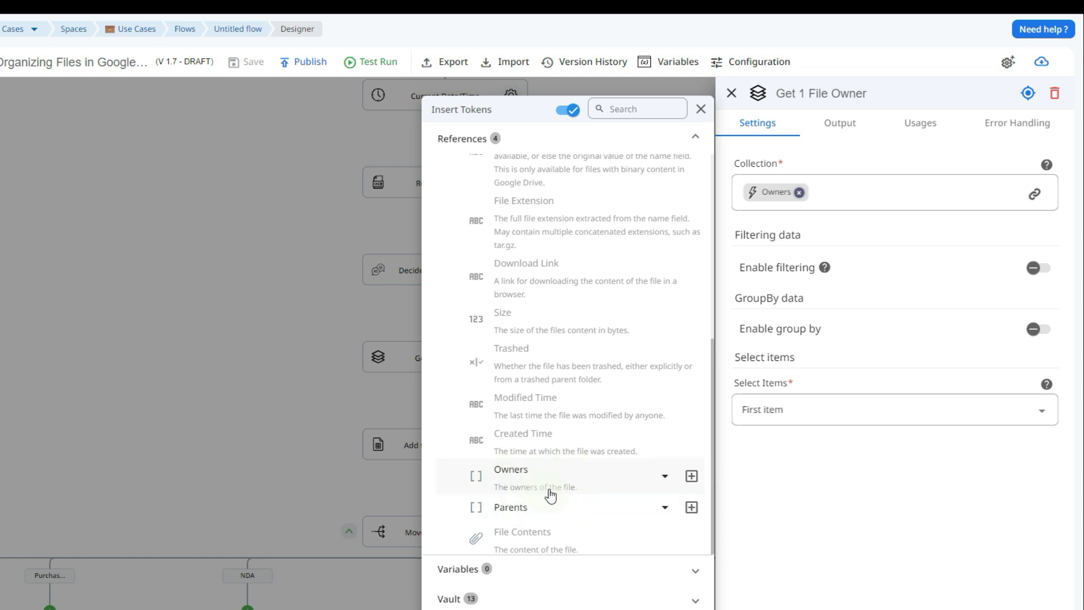
pyautogui.click(888, 450)
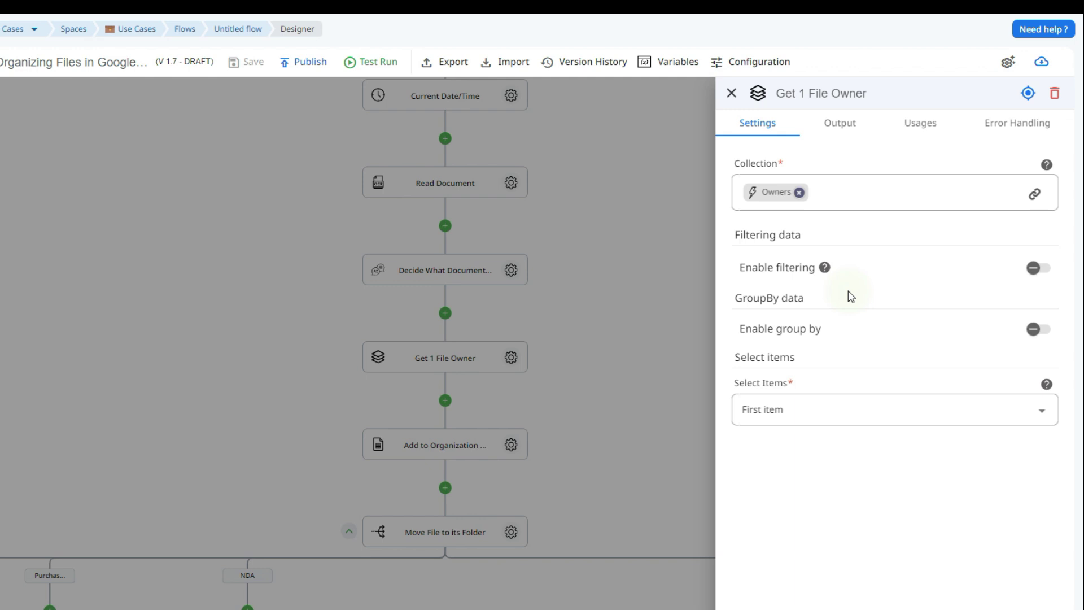
pyautogui.click(635, 287)
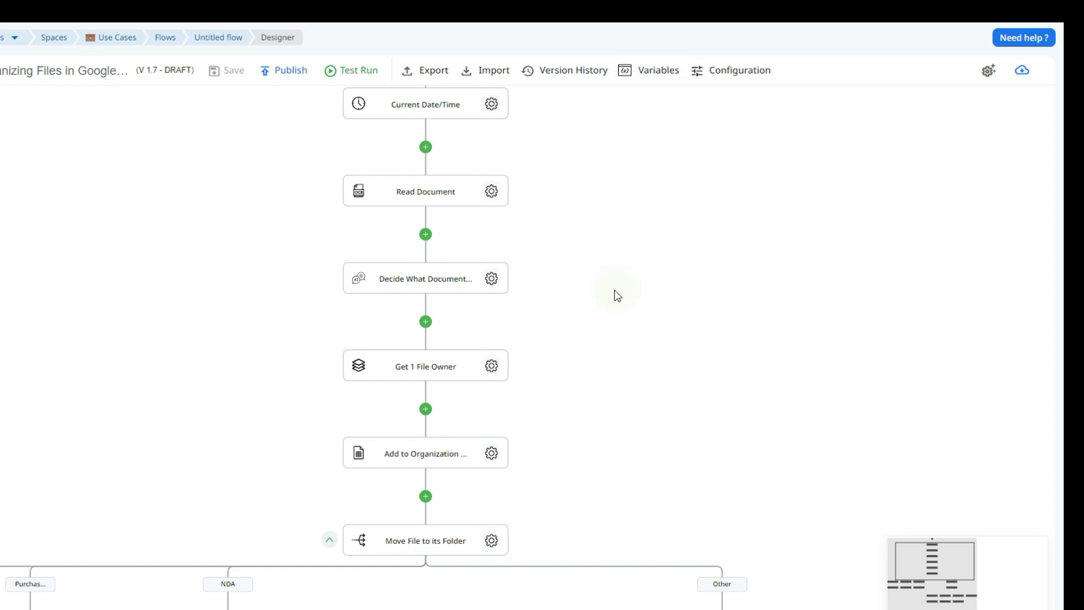
# Check the connection in the Add to Organization Google Sheet step and browse the spreadsheets available for its file, without choosing one
pyautogui.click(535, 268)
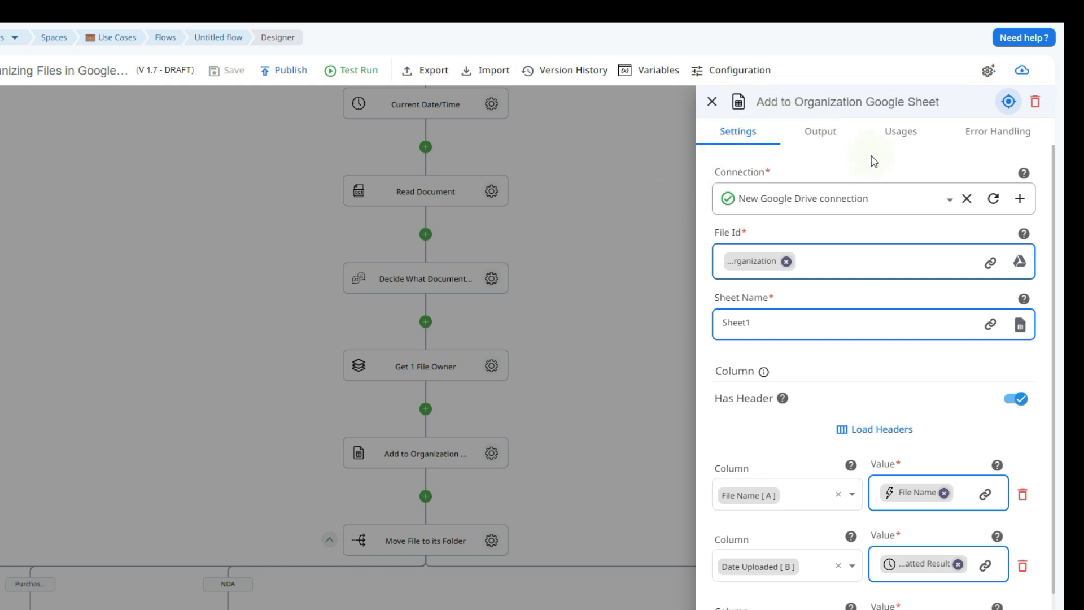
pyautogui.moveTo(928, 208)
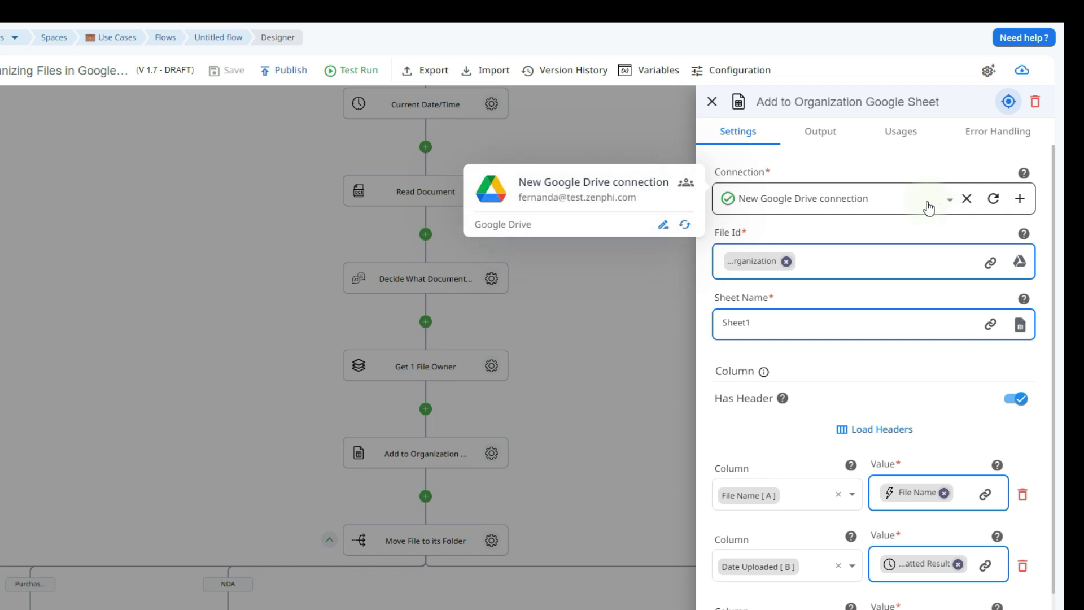
pyautogui.click(1019, 261)
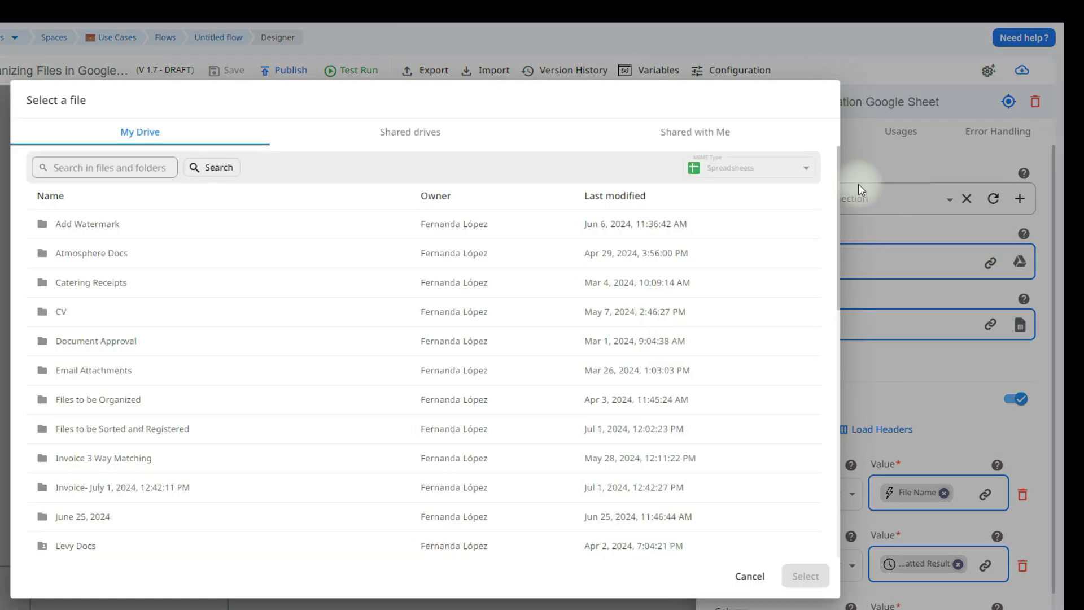
pyautogui.scroll(-10, 836, 358)
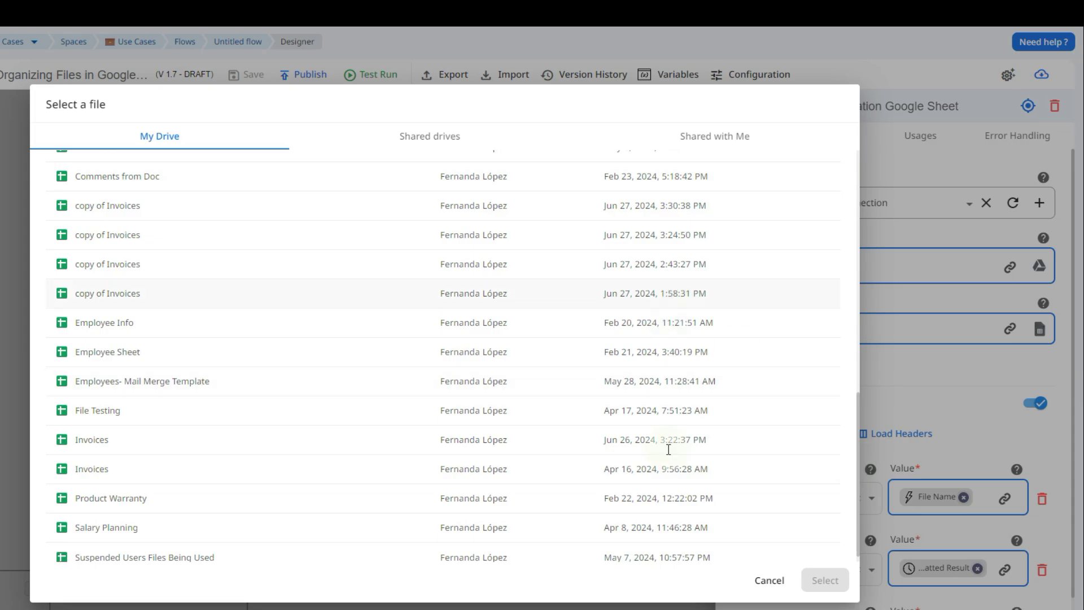
pyautogui.click(766, 580)
# Select Sheet1 as the target sheet for the Add to Organization Google Sheet step
pyautogui.click(1035, 292)
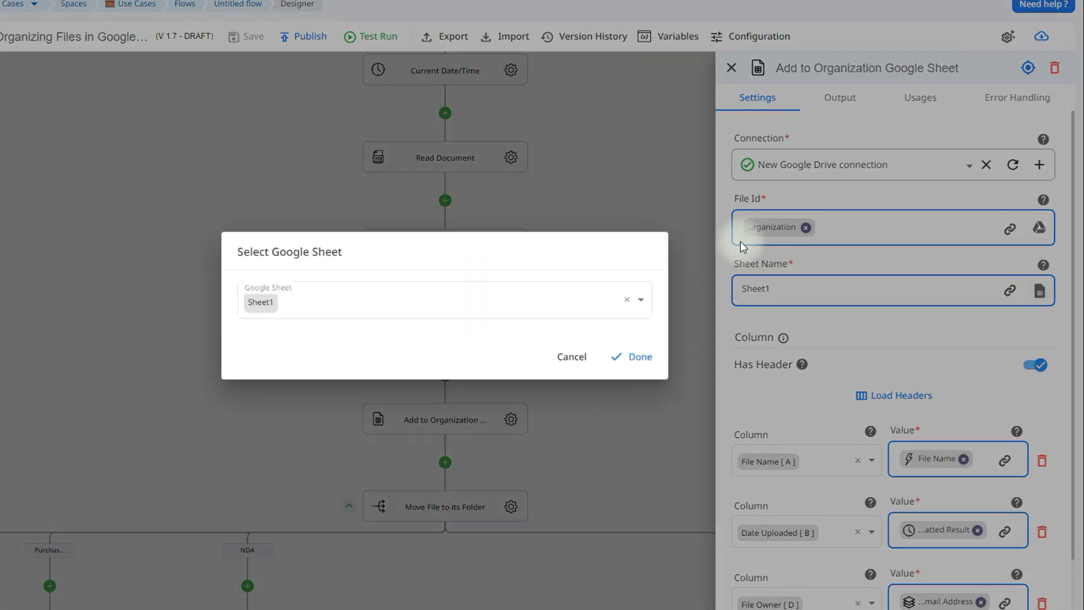
pyautogui.click(612, 303)
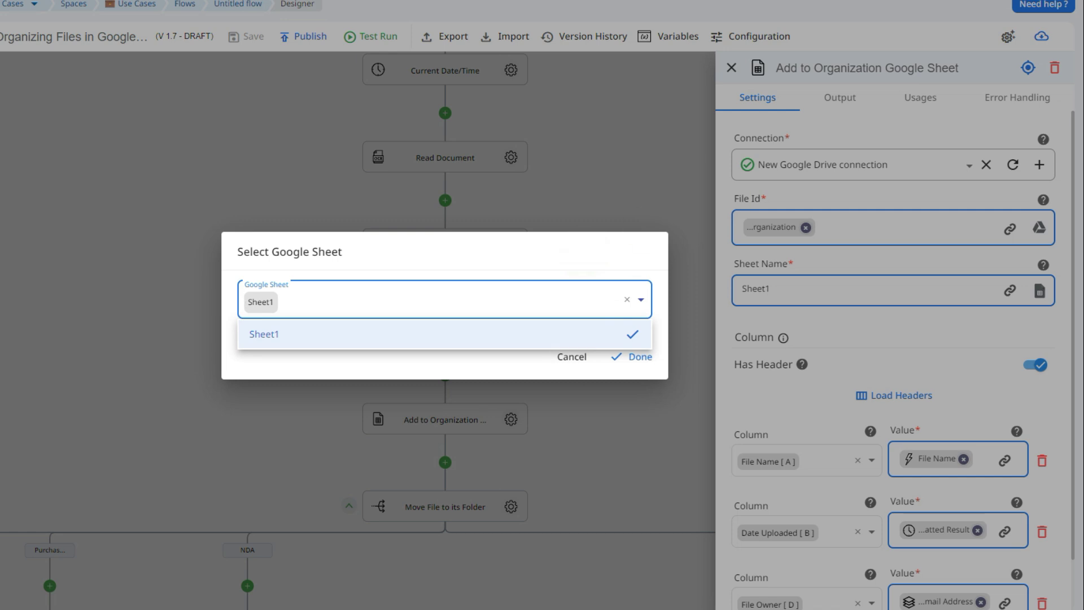
pyautogui.click(633, 357)
# Examine the File Name, Date Uploaded and File Owner column mappings, including the Get 1 File Owner item's tokens for the owner value
pyautogui.moveTo(1074, 255); pyautogui.dragTo(1073, 296)
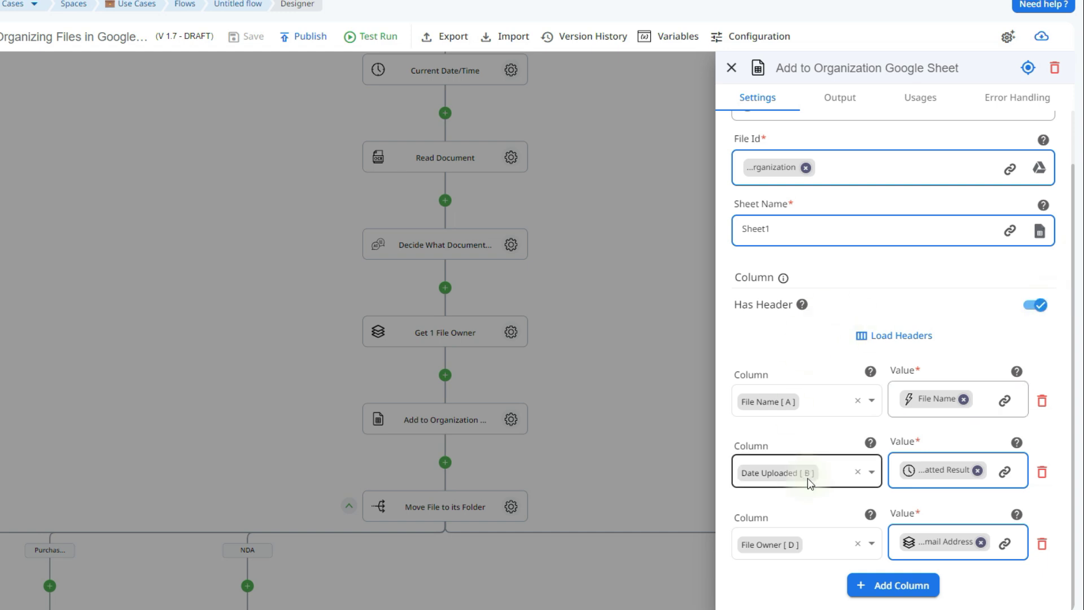
pyautogui.moveTo(862, 445)
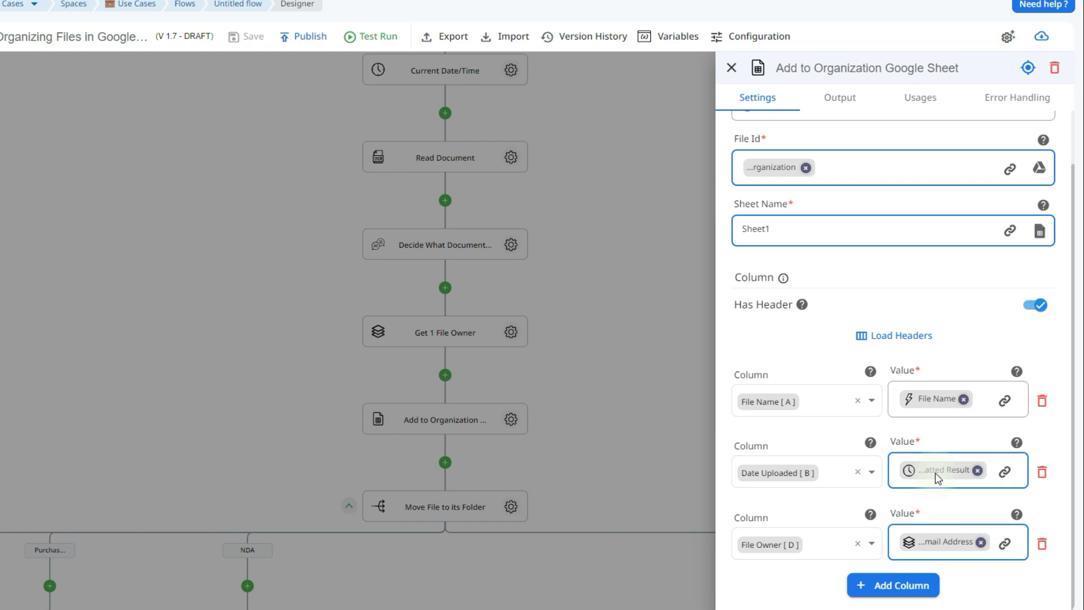
pyautogui.moveTo(935, 472)
pyautogui.moveTo(949, 547)
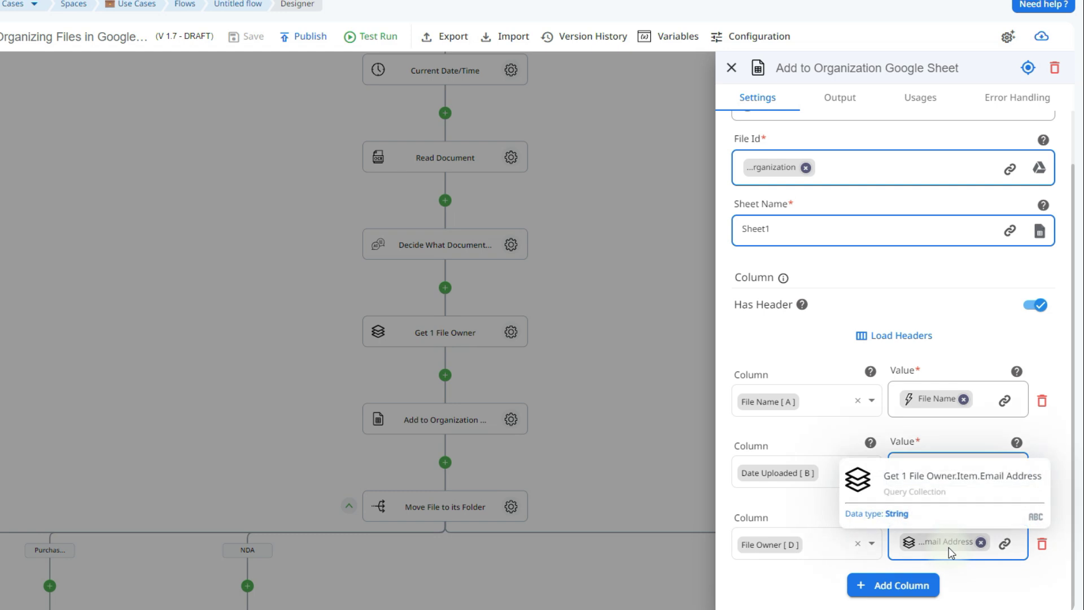
pyautogui.click(1005, 543)
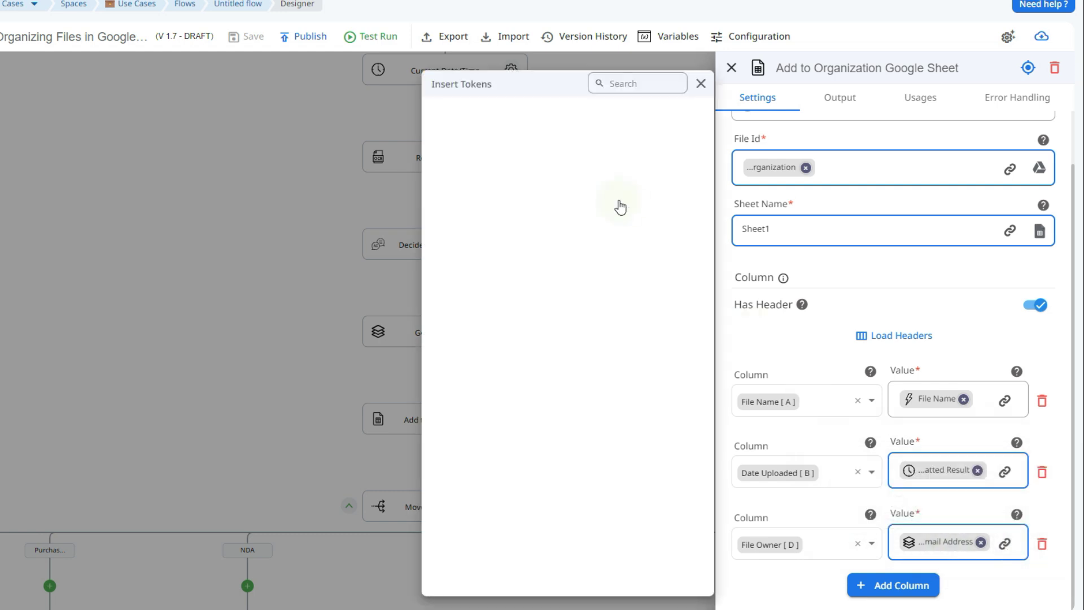
pyautogui.click(587, 142)
pyautogui.click(574, 174)
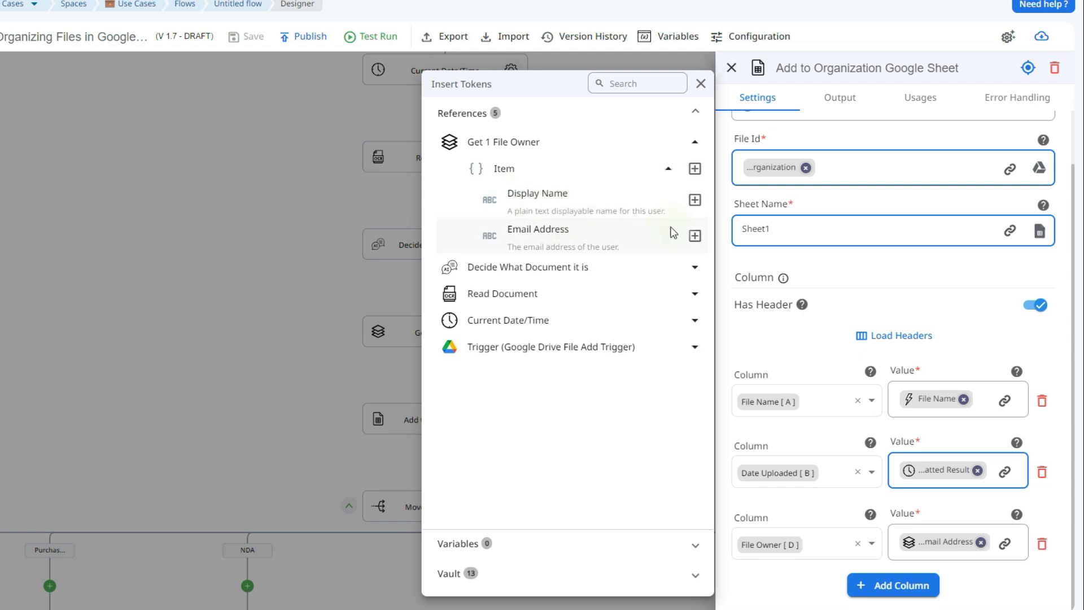
pyautogui.press('Escape')
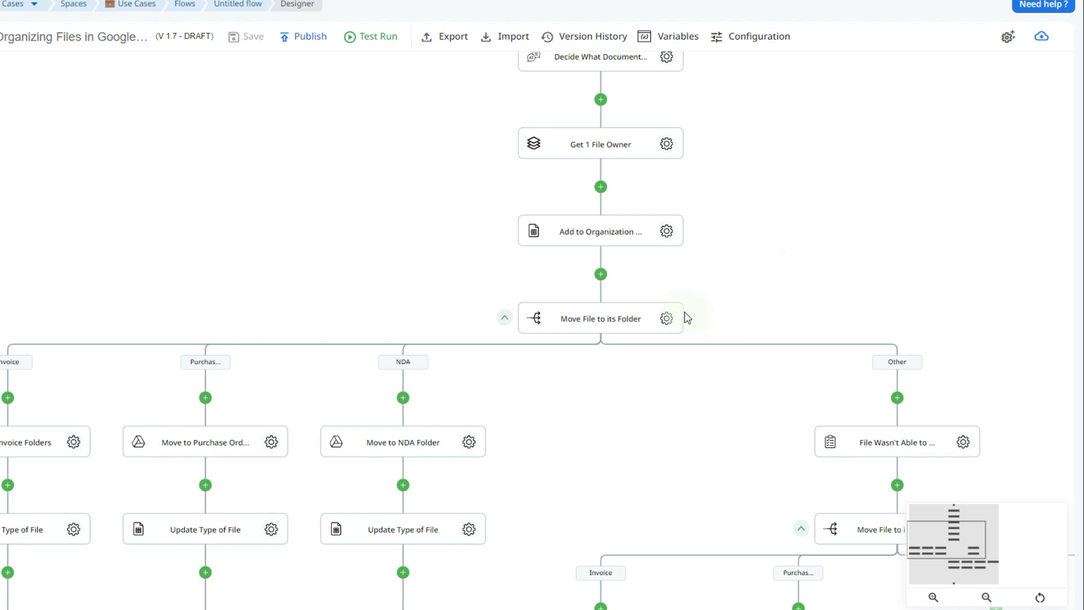
# Inspect the input of the first Move File to its Folder switch and locate the Decide What Document it is Output token
pyautogui.click(667, 318)
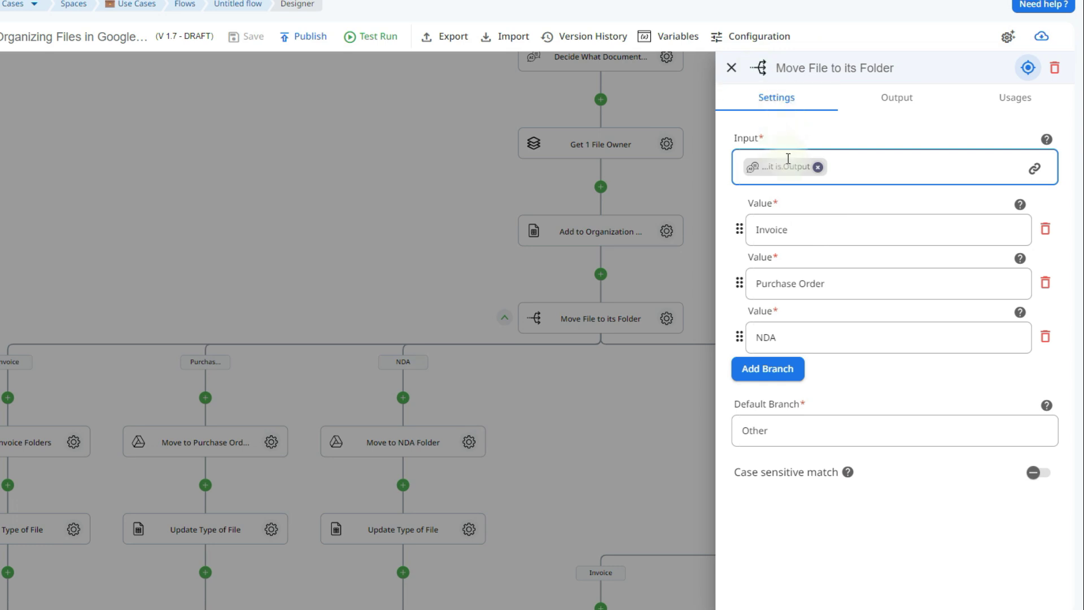
pyautogui.click(1035, 168)
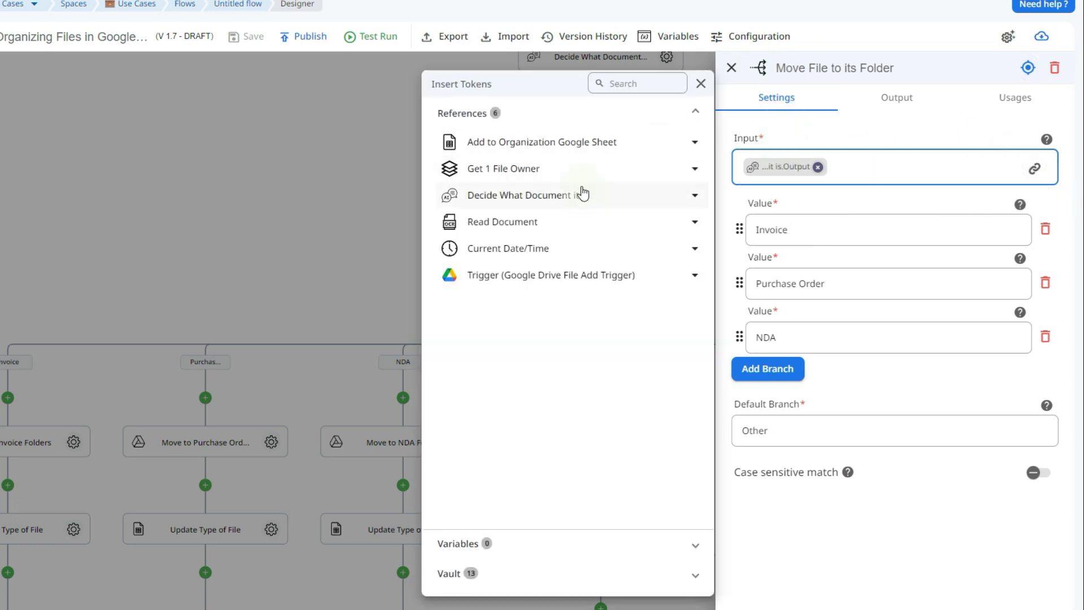
pyautogui.click(559, 199)
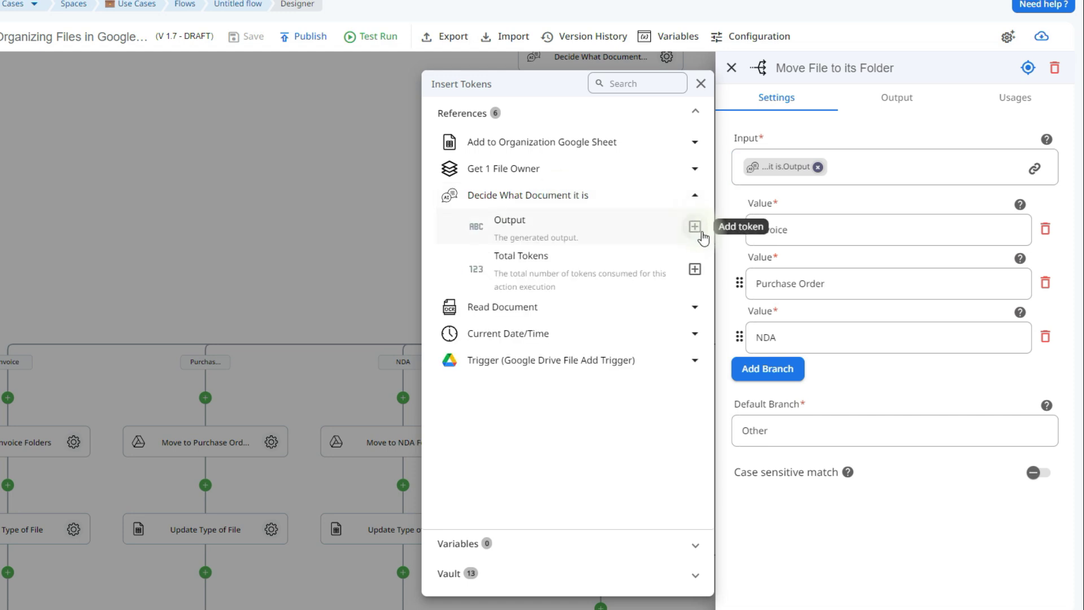
pyautogui.click(829, 245)
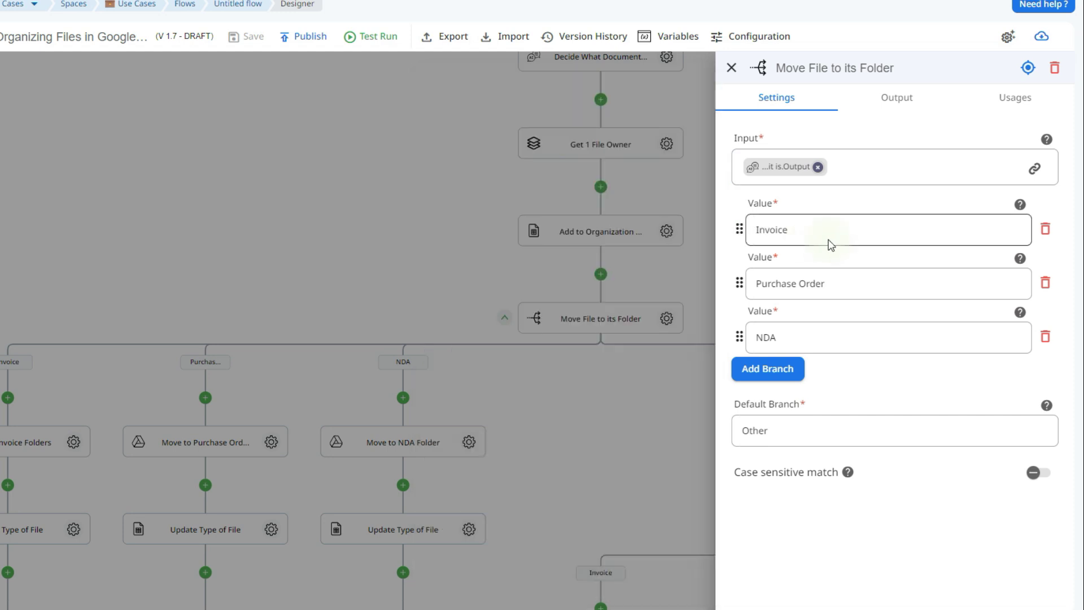
# Review the switch's Invoice, Purchase Order and NDA branch values and its default branch, and close its settings
pyautogui.click(805, 234)
pyautogui.click(822, 284)
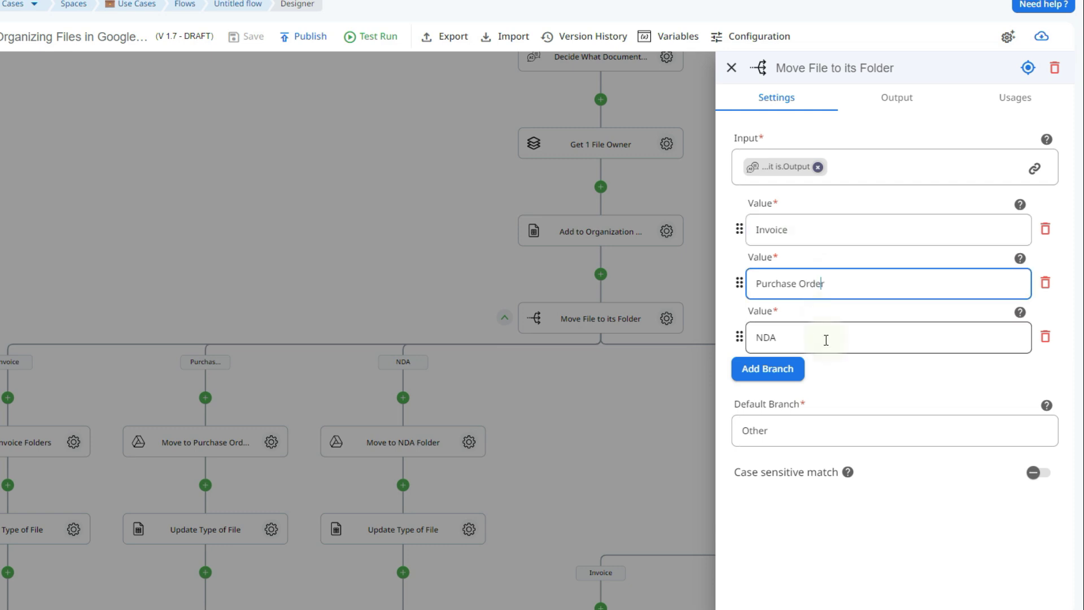
pyautogui.click(826, 340)
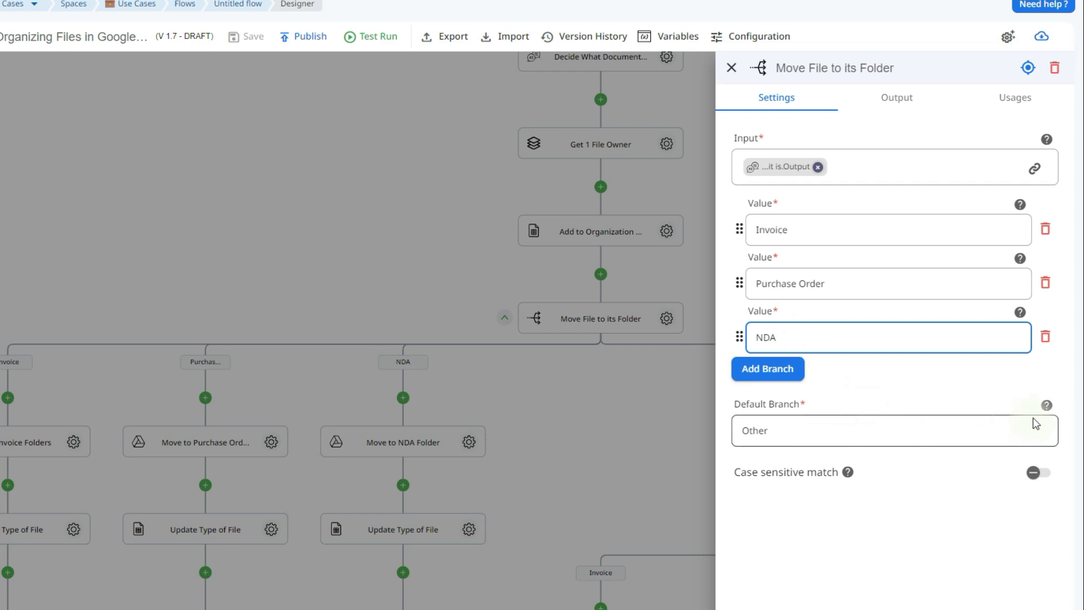
pyautogui.moveTo(1043, 418)
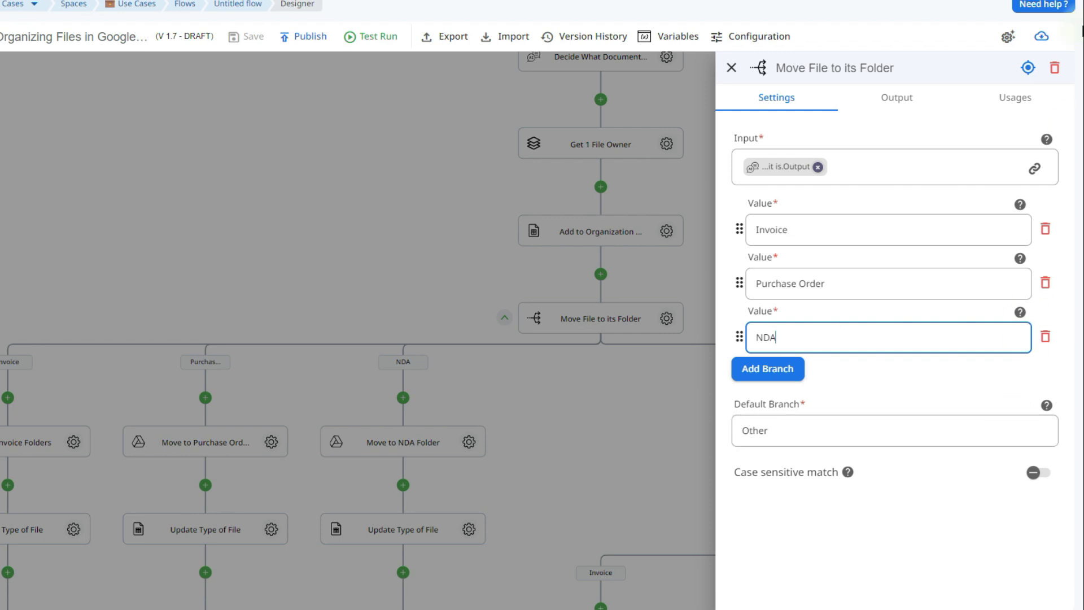
pyautogui.click(713, 340)
# Review the Invoice branch's Move to Invoice Folders settings and browse the Drive folders available as its destination, without choosing one
pyautogui.moveTo(649, 450); pyautogui.dragTo(743, 342)
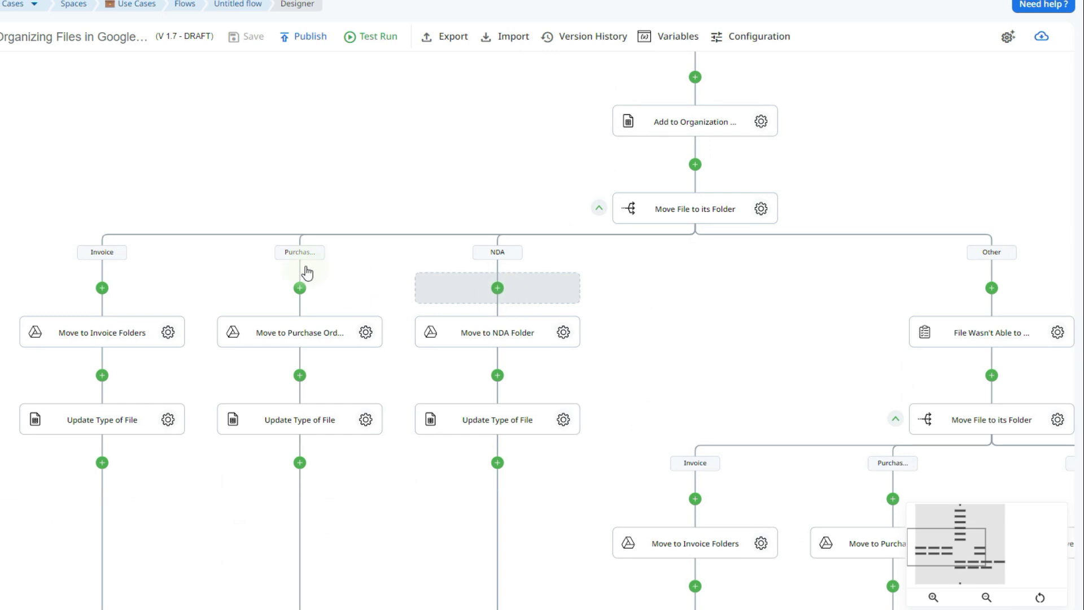
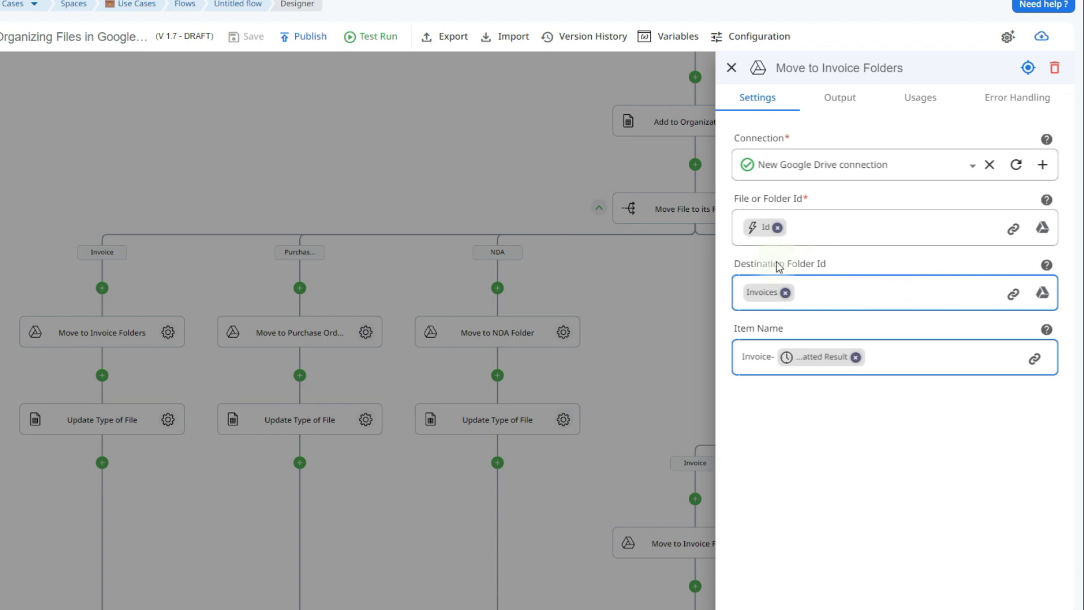
pyautogui.click(1043, 293)
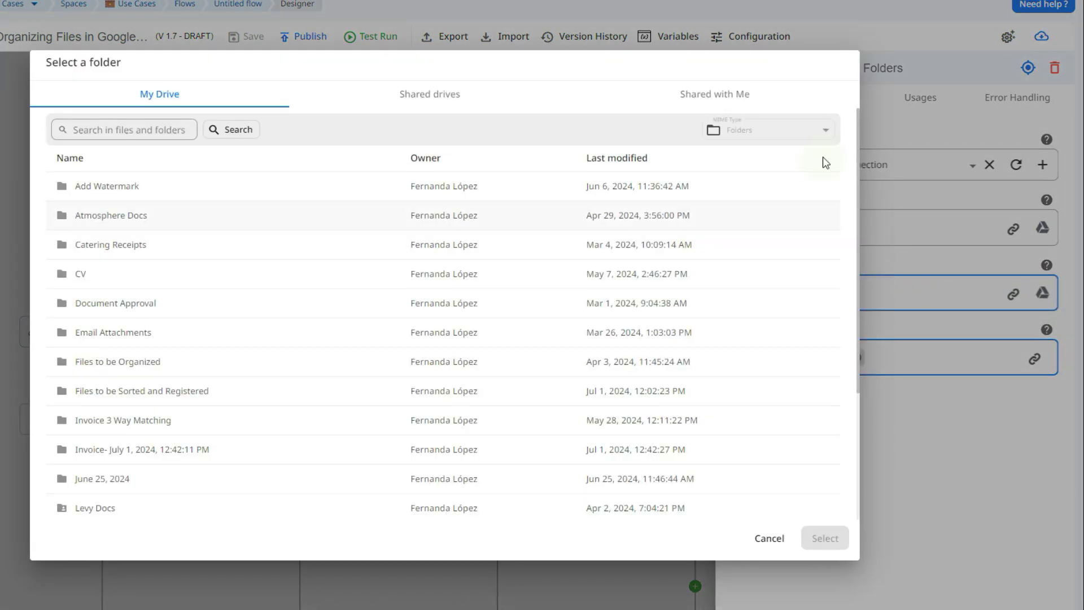
pyautogui.click(770, 541)
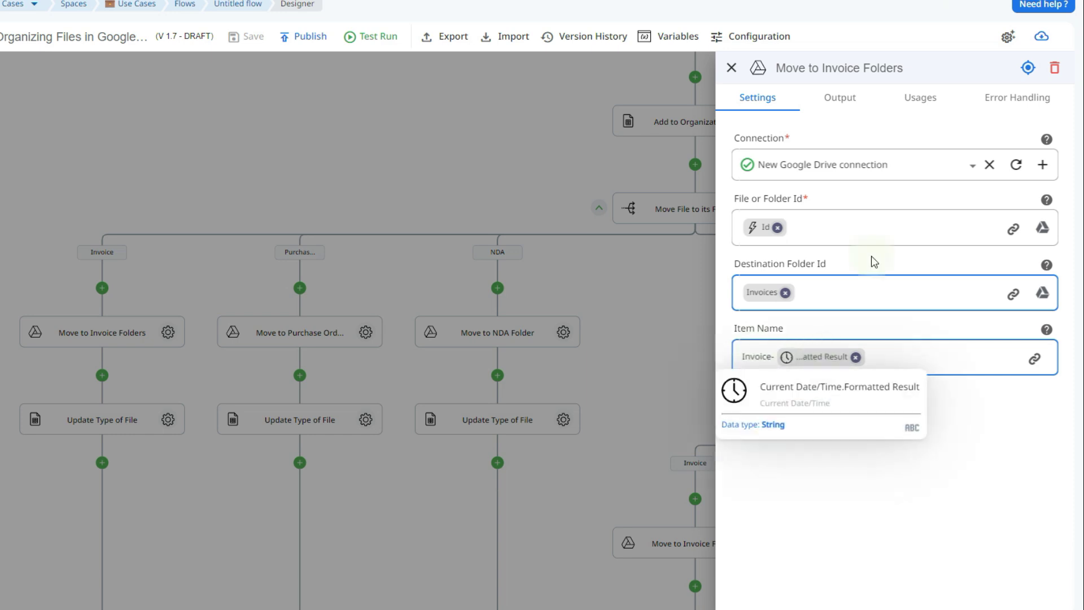
pyautogui.click(429, 390)
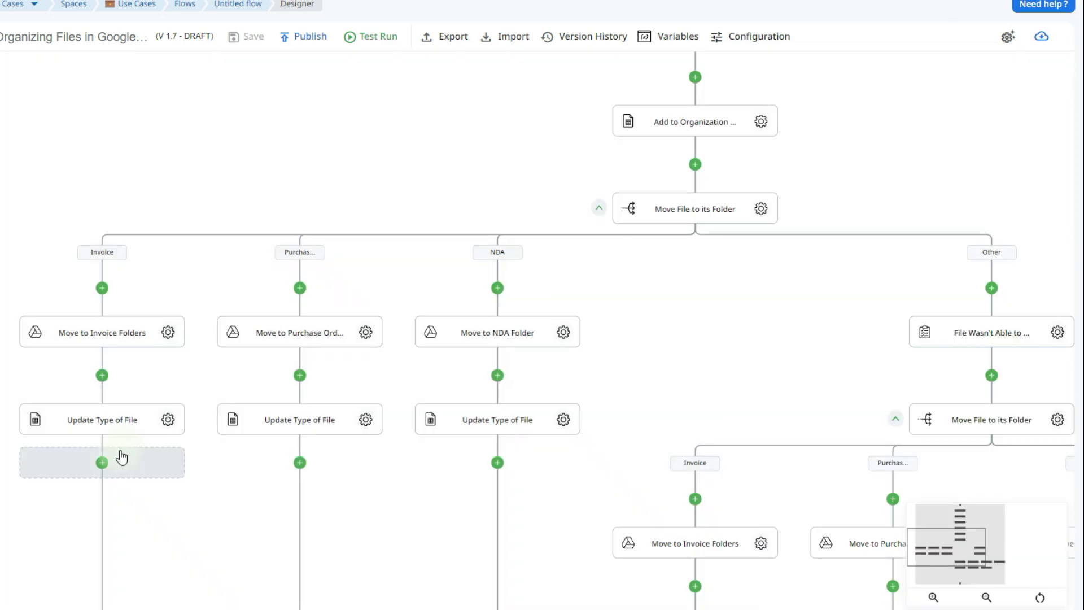
# Review the Invoice branch's Update Type of File step and locate the Add to Organization Google Sheet File Id token for its file
pyautogui.click(167, 421)
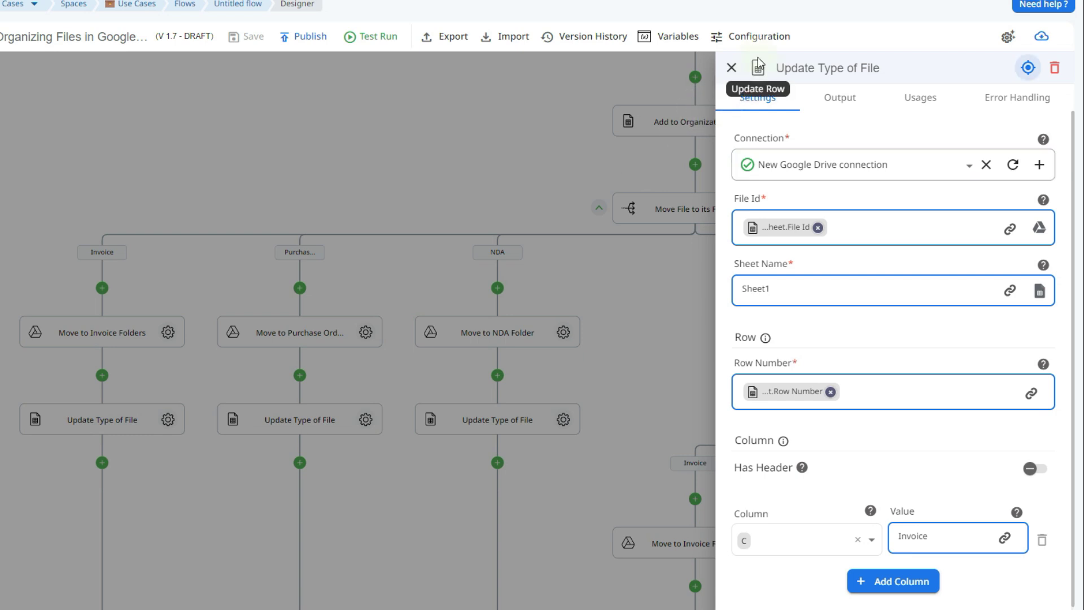
pyautogui.moveTo(842, 150)
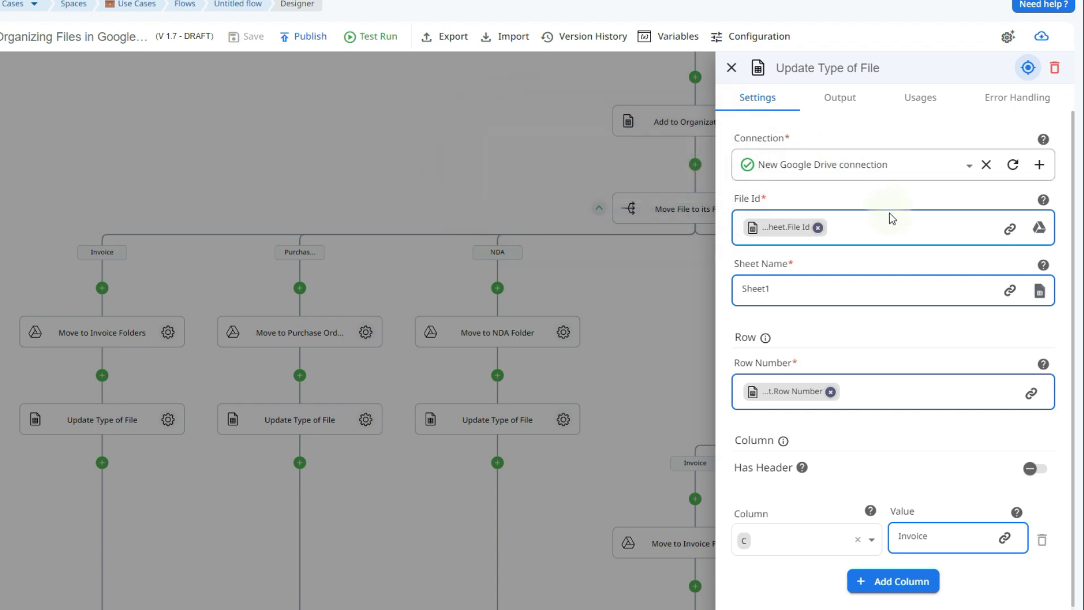
pyautogui.click(1009, 228)
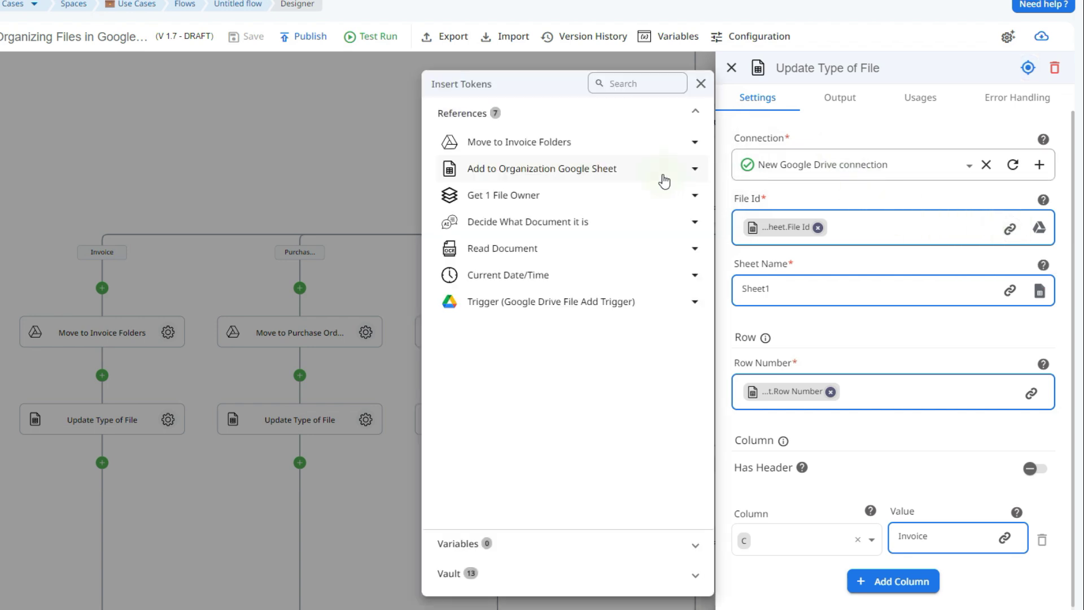
pyautogui.click(637, 174)
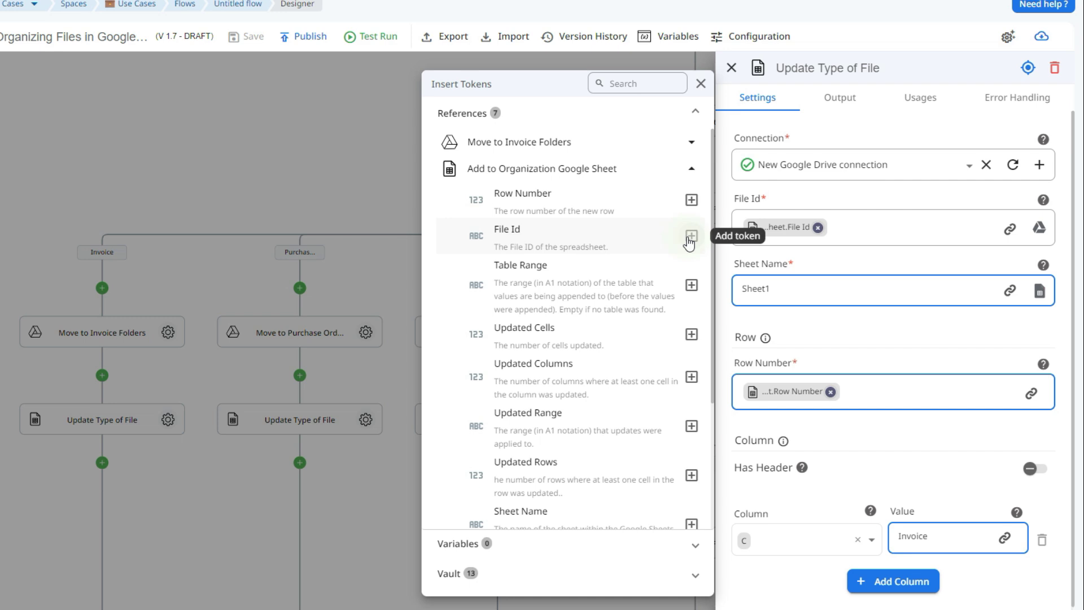
pyautogui.click(776, 288)
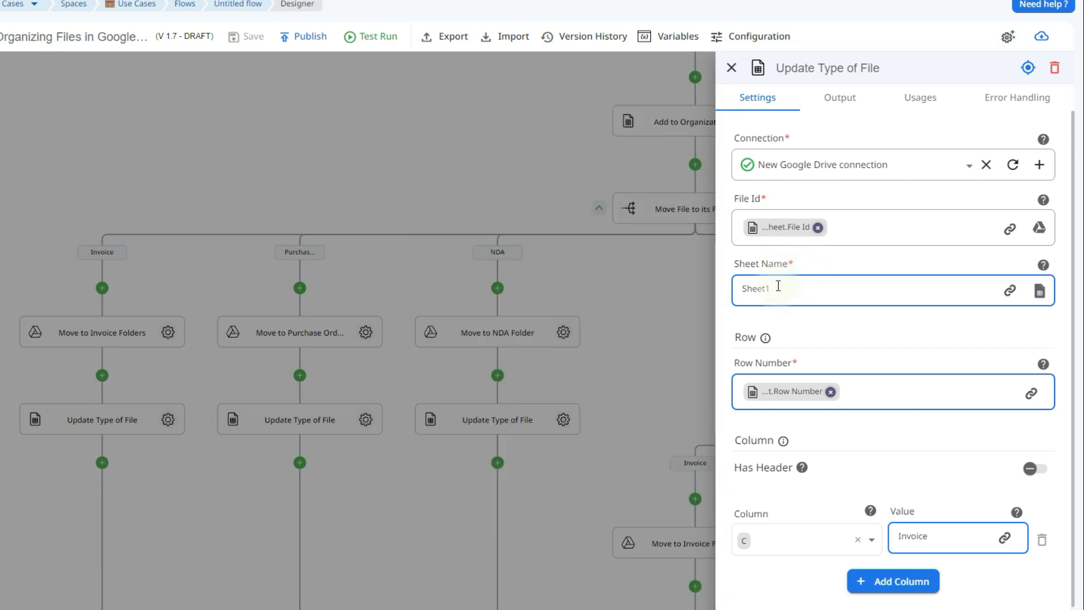
# Locate the Add to Organization Google Sheet Row Number token for the row that Update Type of File changes
pyautogui.click(1031, 393)
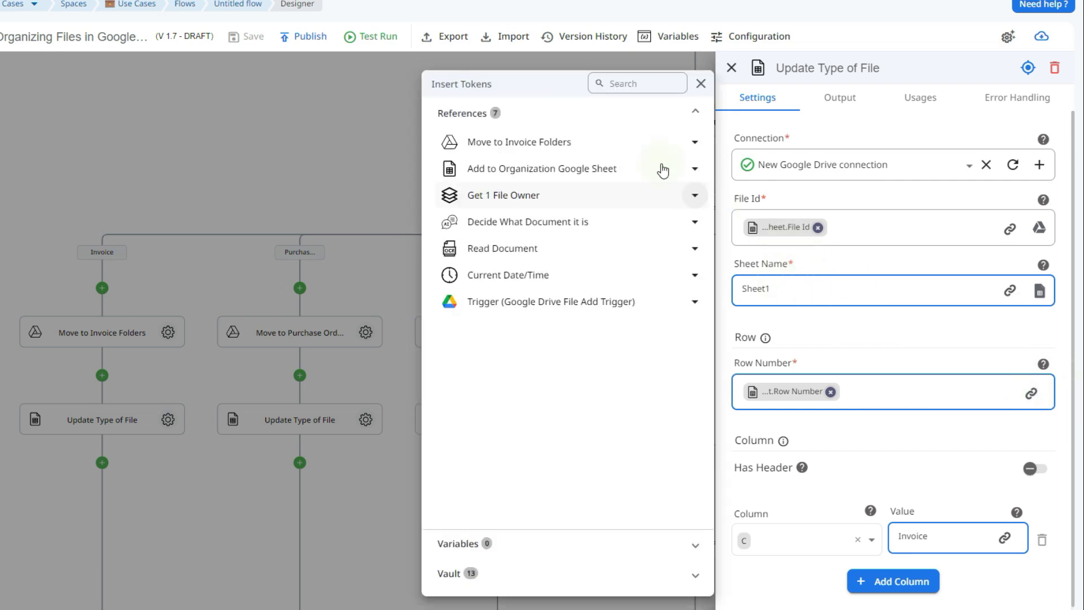
pyautogui.click(645, 169)
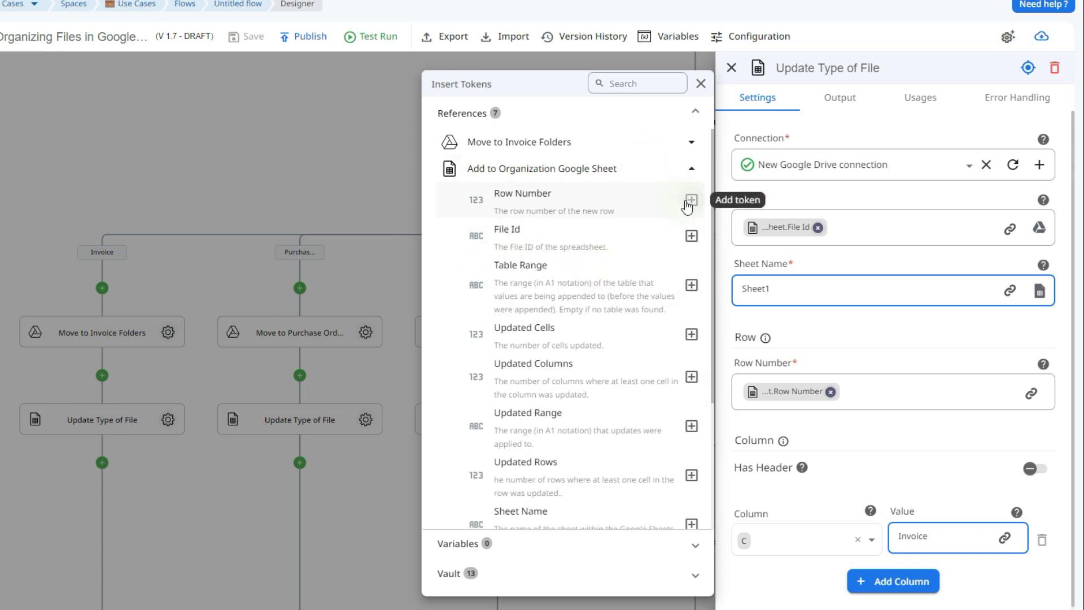
pyautogui.click(913, 428)
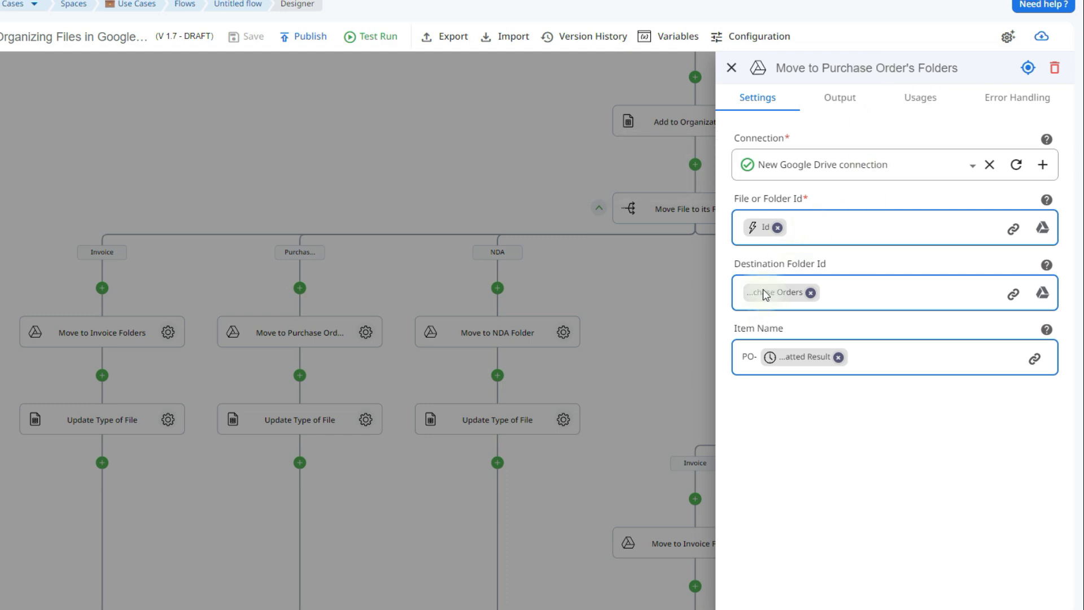
# Check the destination folder and item name in the Move to Purchase Order's Folders and Move to NDA Folder steps
pyautogui.moveTo(765, 294)
pyautogui.click(497, 333)
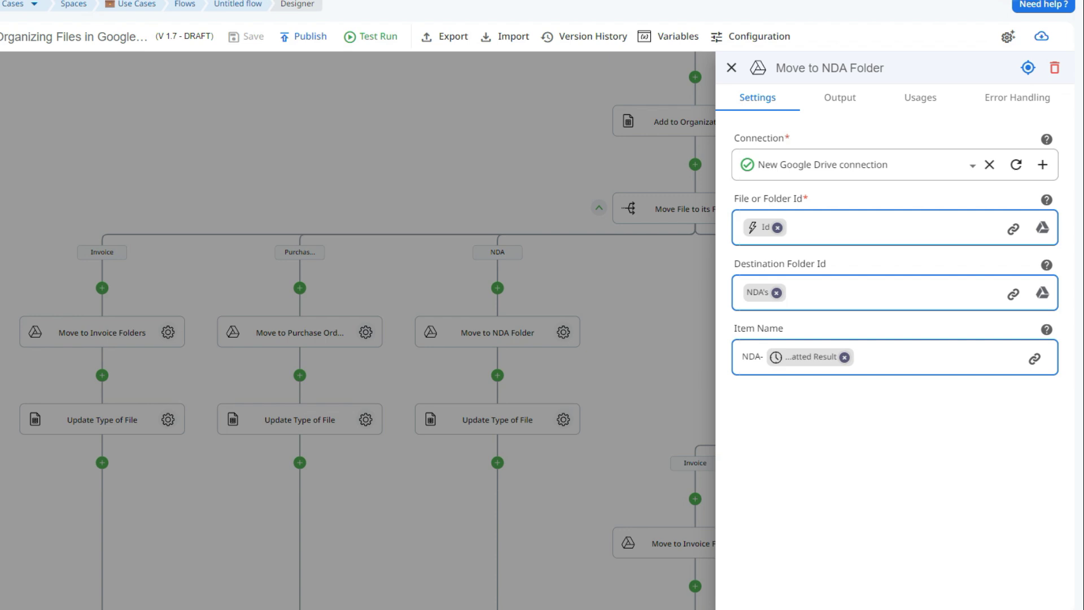
pyautogui.press('Escape')
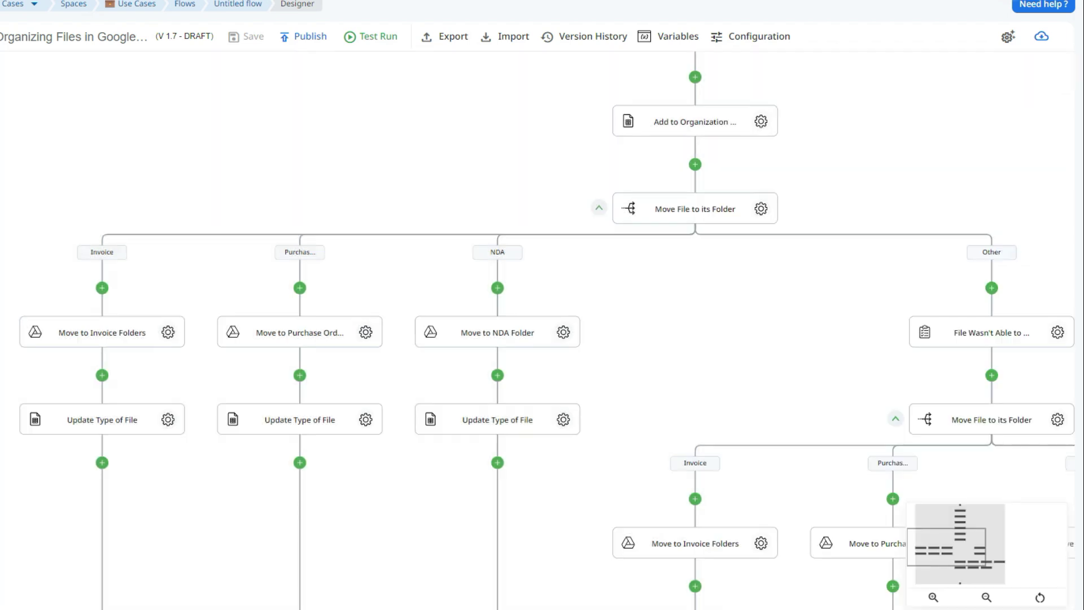
# Open the File Wasn't Able to be Sorted task in the Other branch and review its task name and outcomes
pyautogui.moveTo(1039, 203); pyautogui.dragTo(756, 197)
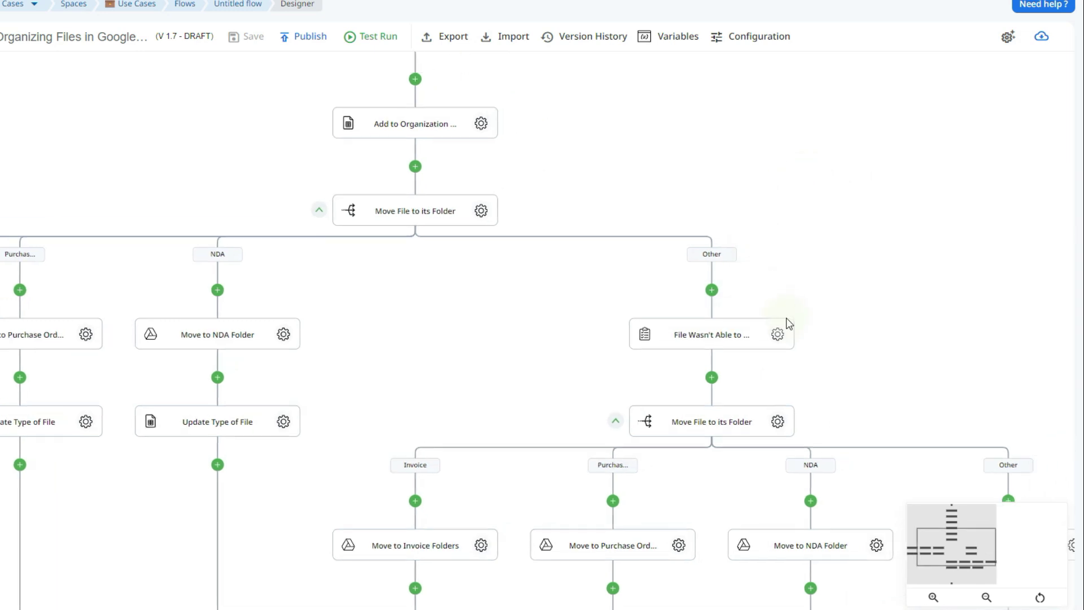
pyautogui.click(778, 334)
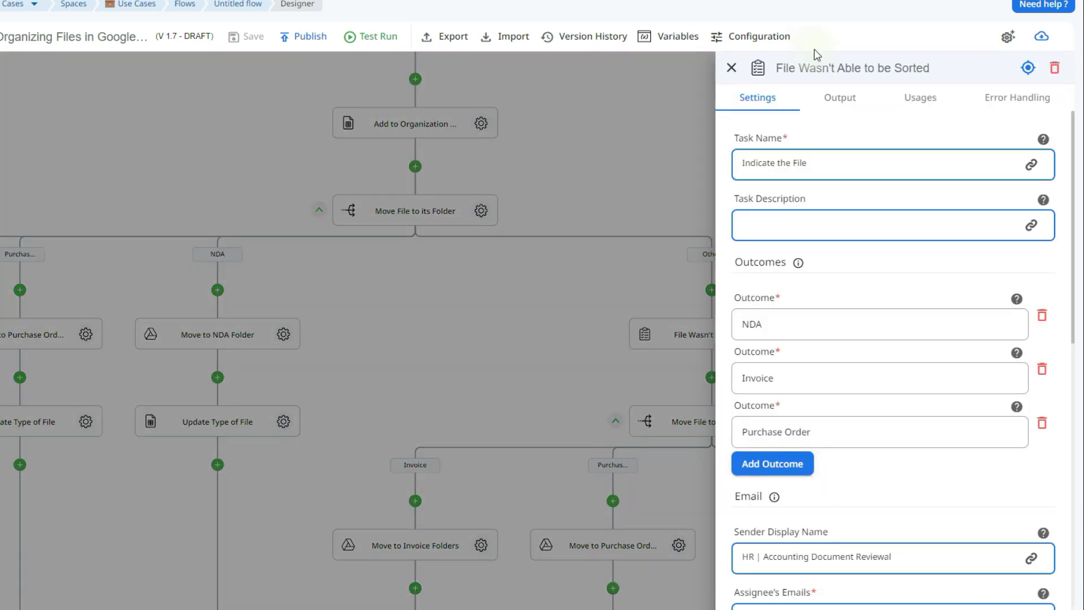
pyautogui.click(796, 163)
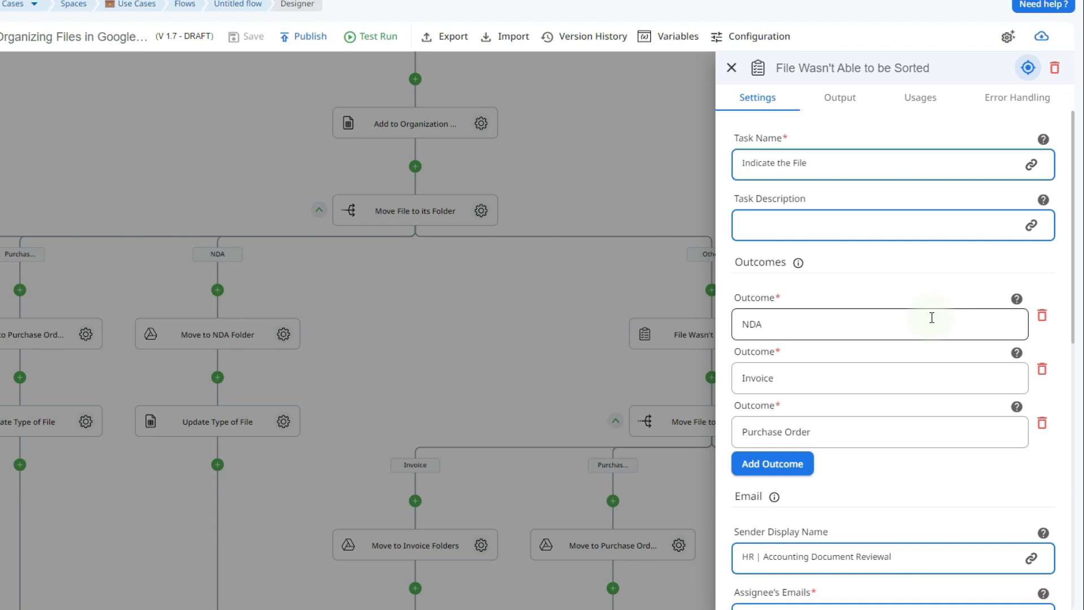
# Examine the task's assignee, email subject, email body and expiry settings, and close the File Wasn't Able to be Sorted configuration
pyautogui.moveTo(1072, 299); pyautogui.dragTo(1071, 437)
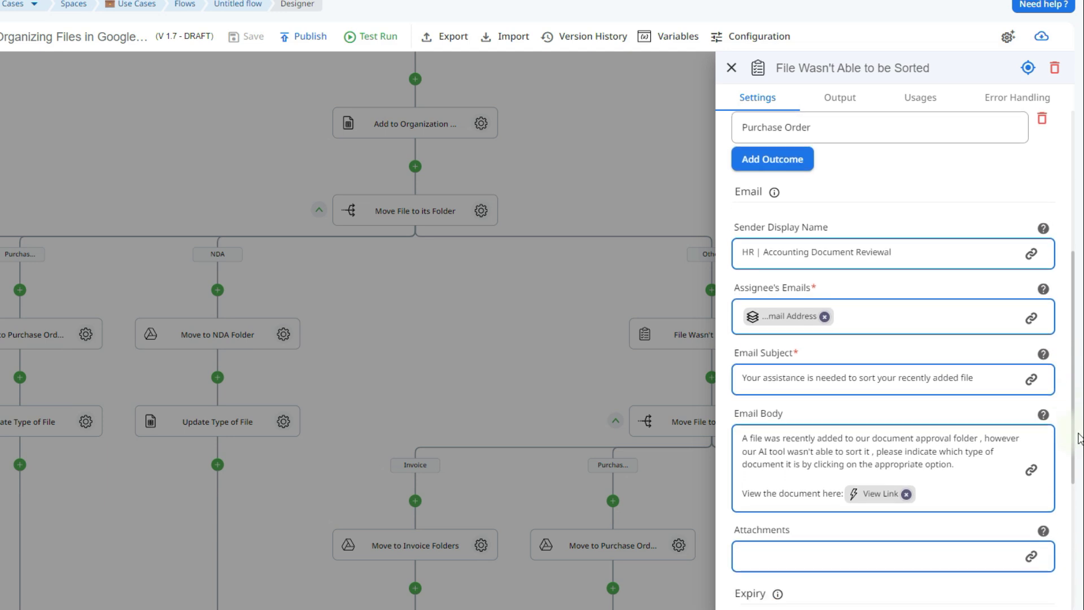
pyautogui.moveTo(788, 312)
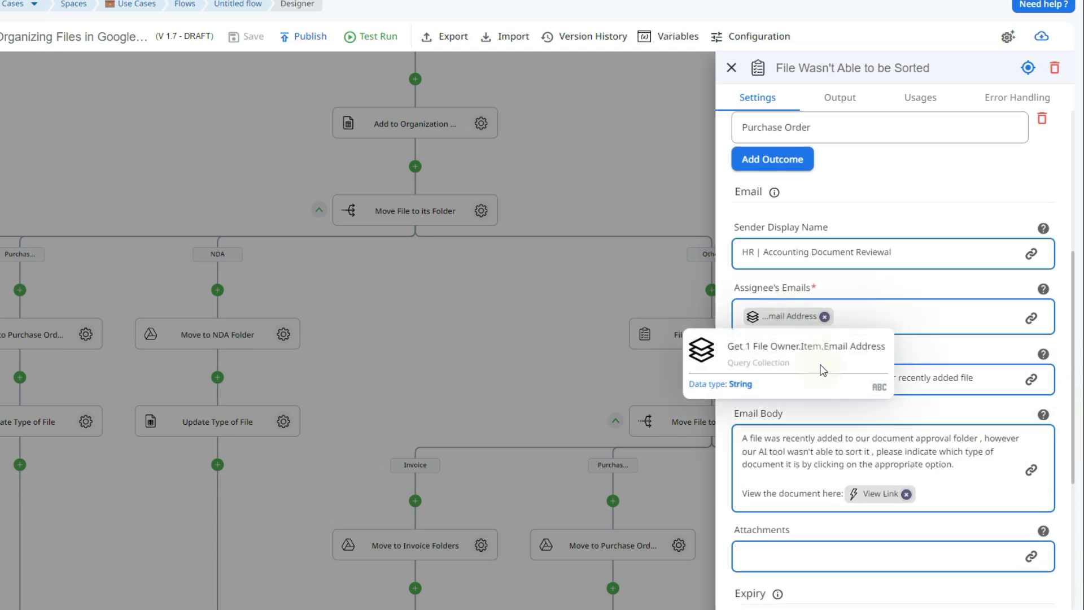
pyautogui.moveTo(788, 378); pyautogui.dragTo(896, 384)
pyautogui.click(893, 385)
pyautogui.moveTo(742, 438); pyautogui.dragTo(790, 480)
pyautogui.click(790, 482)
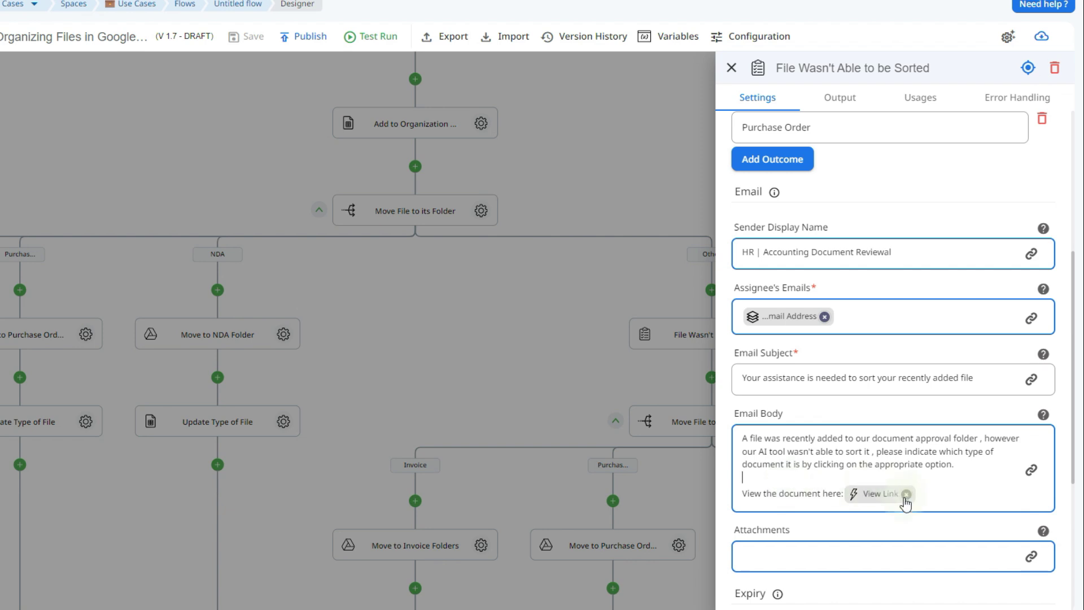
pyautogui.moveTo(900, 501)
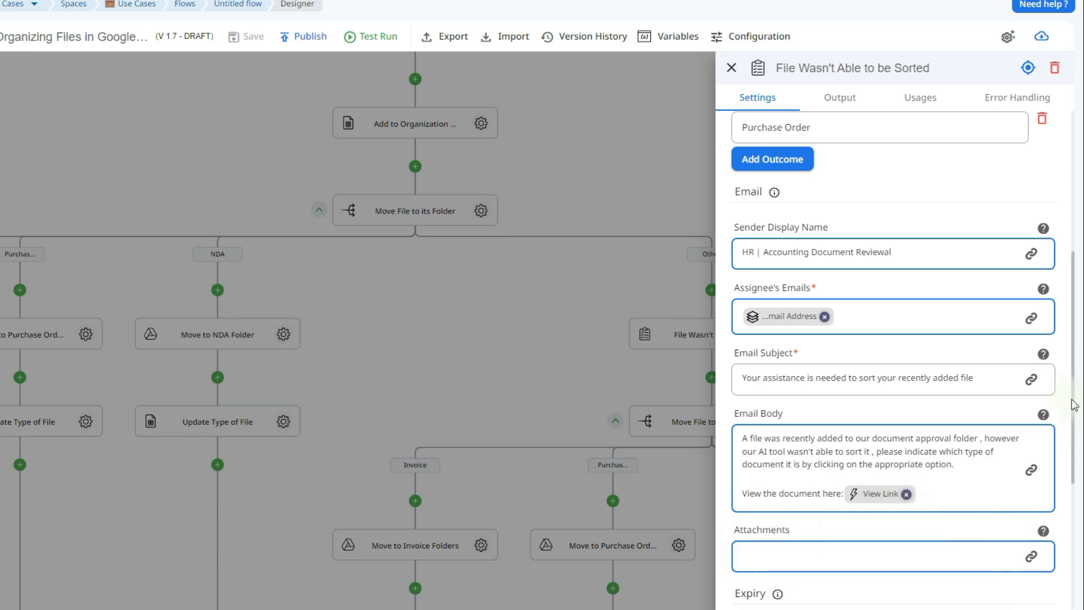
pyautogui.scroll(-5, 862, 371)
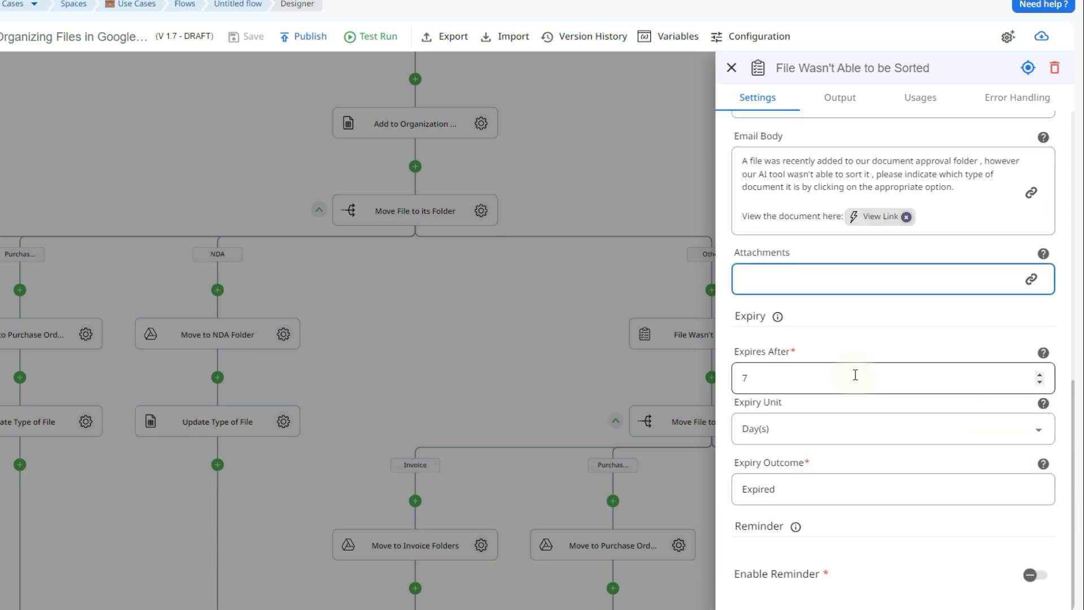
pyautogui.click(394, 385)
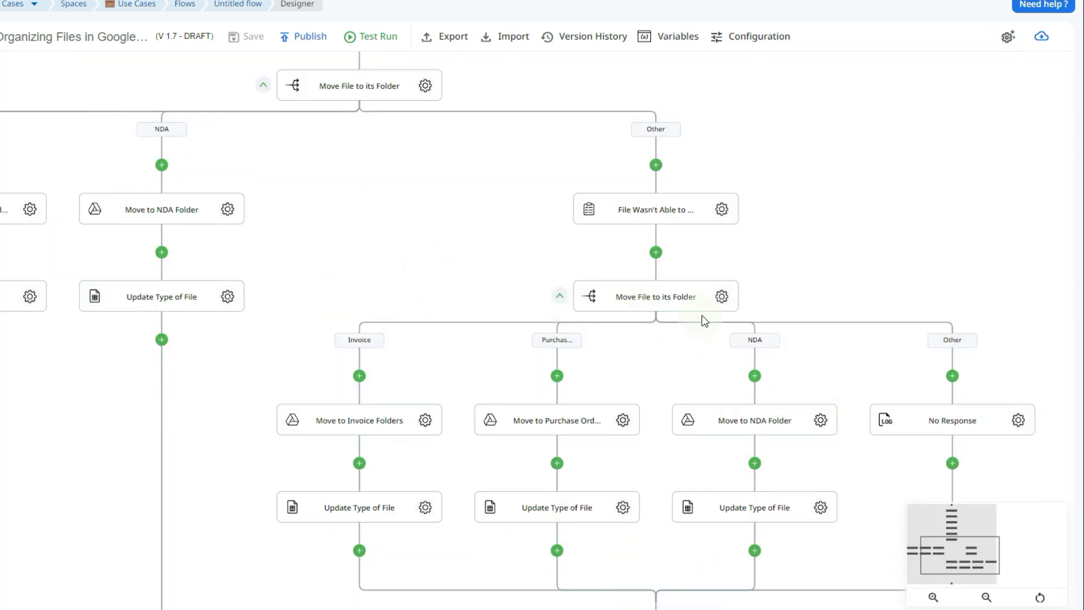
# Inspect the second Move File to its Folder switch and locate the File Wasn't Able to be Sorted Response Outcome token for its input
pyautogui.click(724, 295)
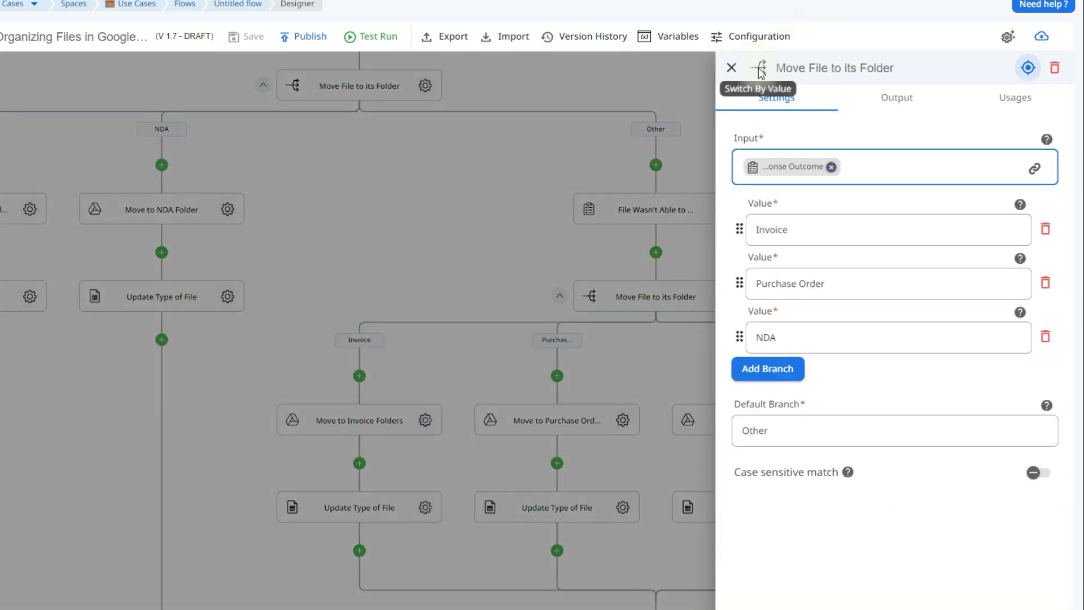
pyautogui.moveTo(776, 171)
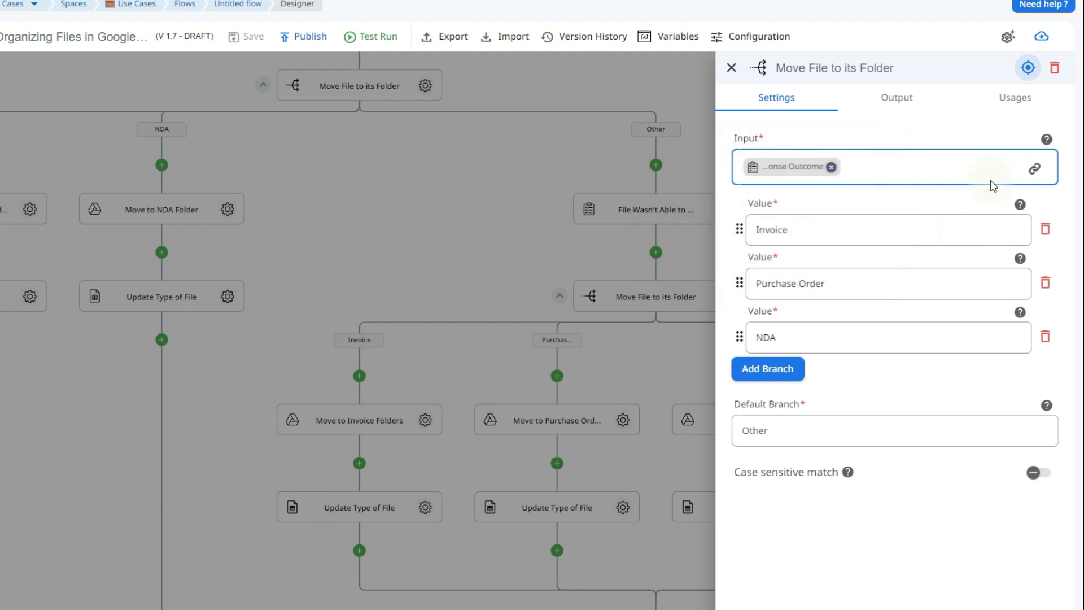
pyautogui.click(1035, 168)
pyautogui.click(544, 142)
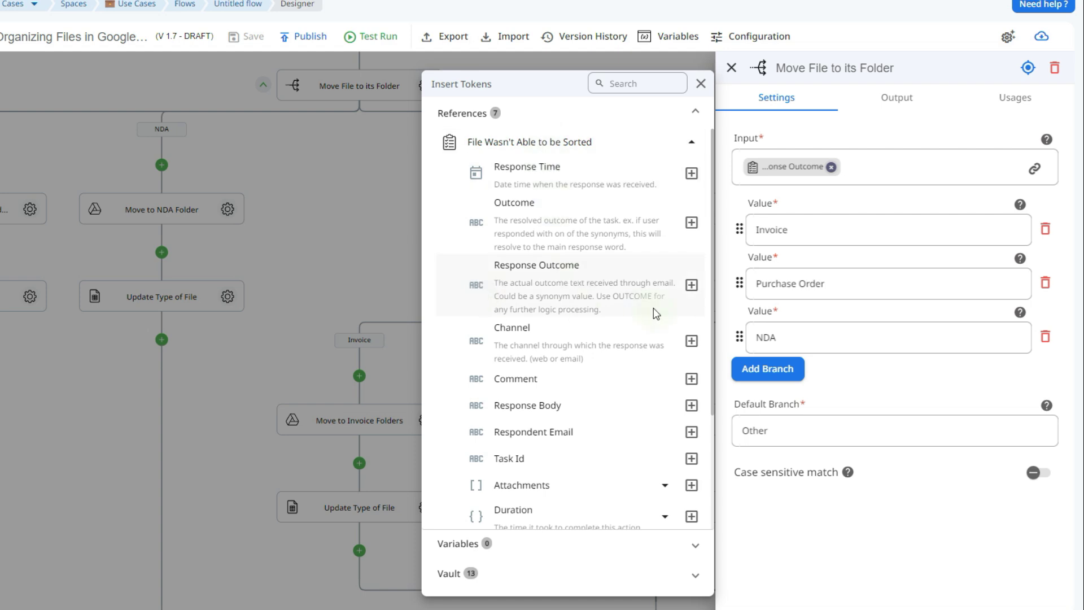
pyautogui.press('Escape')
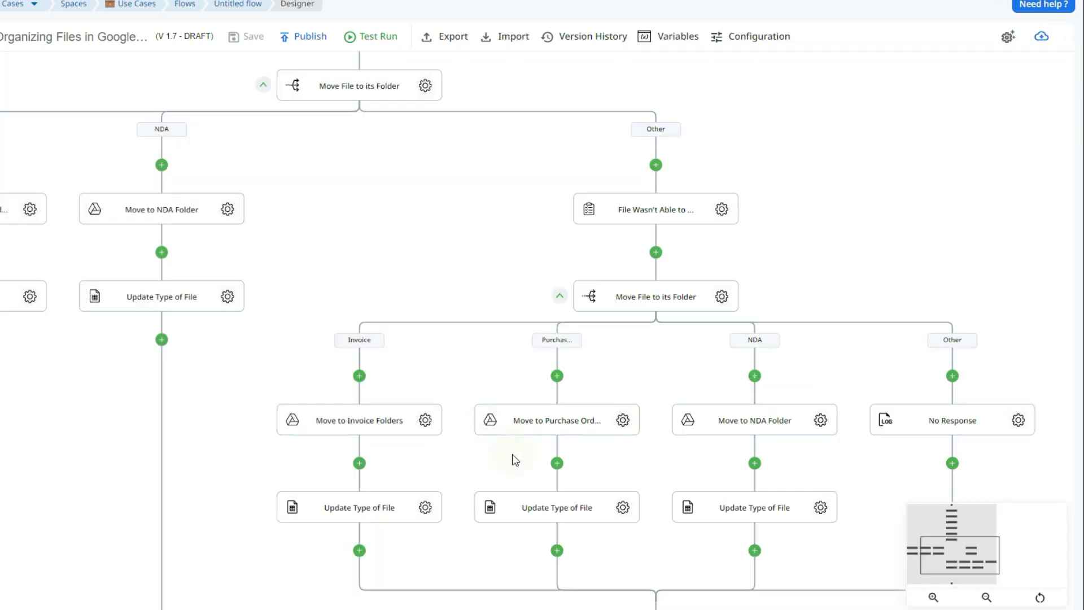
# Review the Move to Invoice Folders settings and the No Response log message in the branches of the second Move File to its Folder switch
pyautogui.click(425, 420)
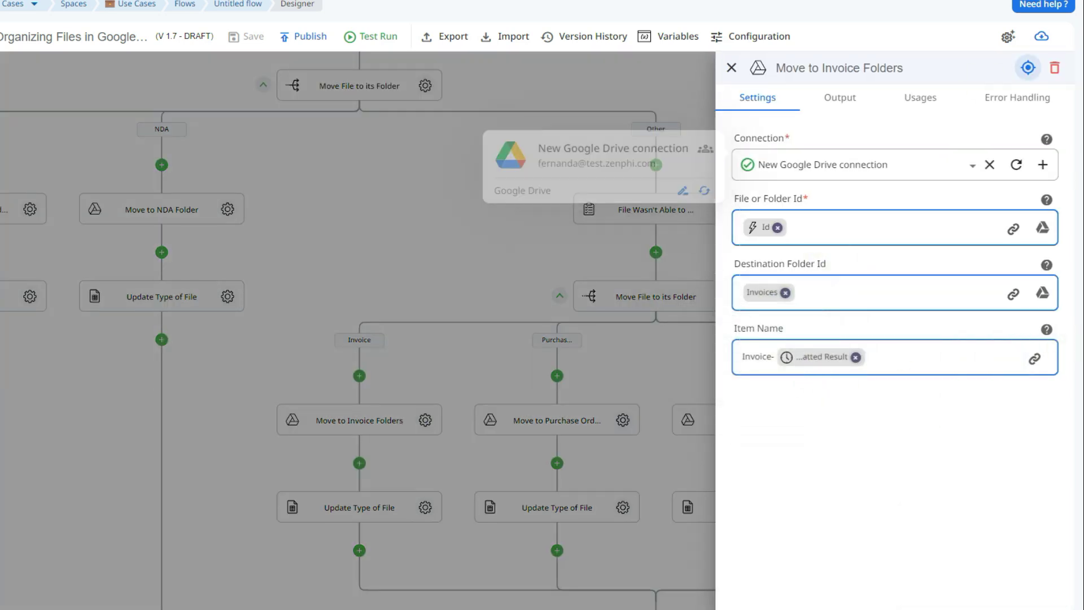
pyautogui.press('Escape')
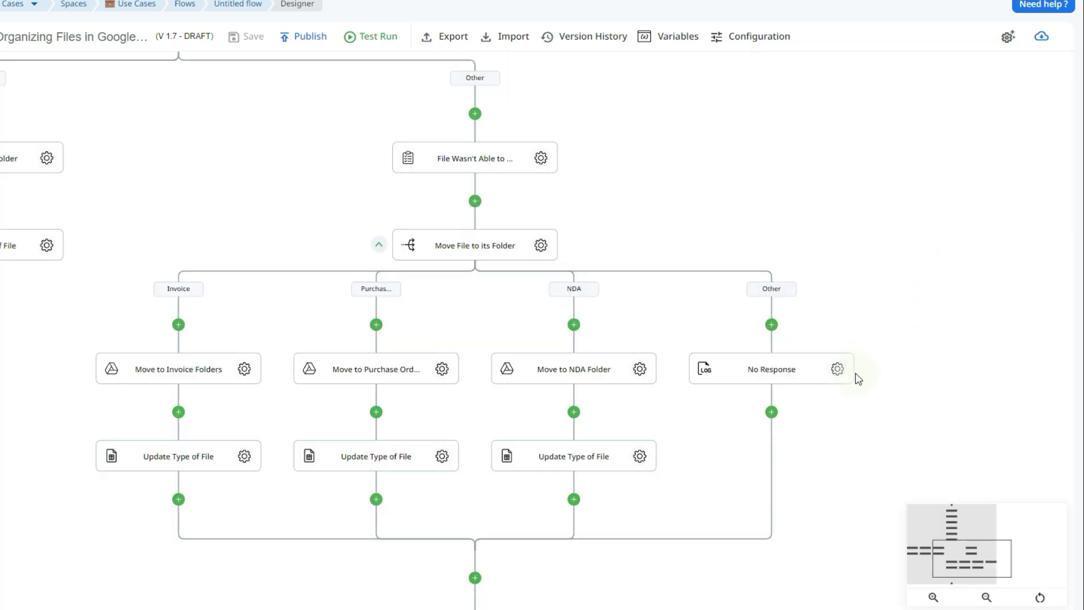
pyautogui.click(836, 371)
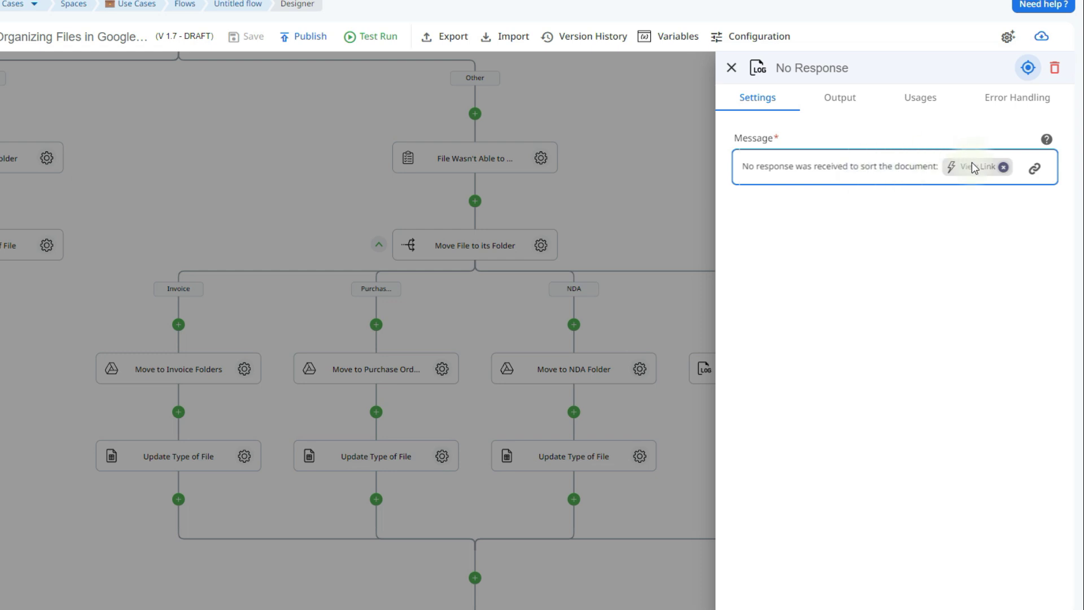
pyautogui.click(732, 68)
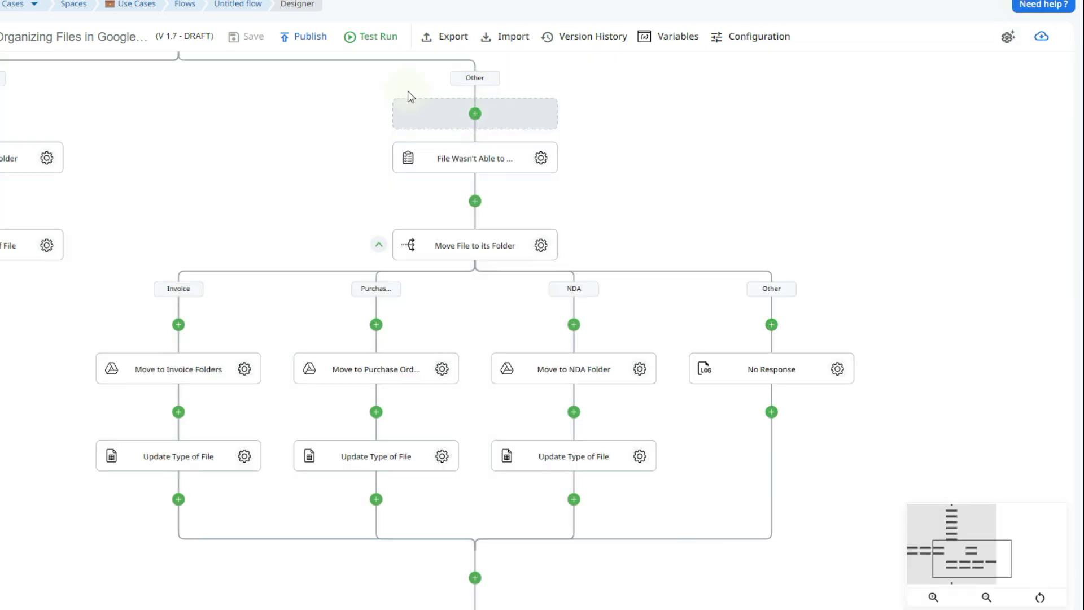
# Start a test run of the flow using the Pending Invoice.pdf file
pyautogui.click(378, 39)
pyautogui.click(402, 96)
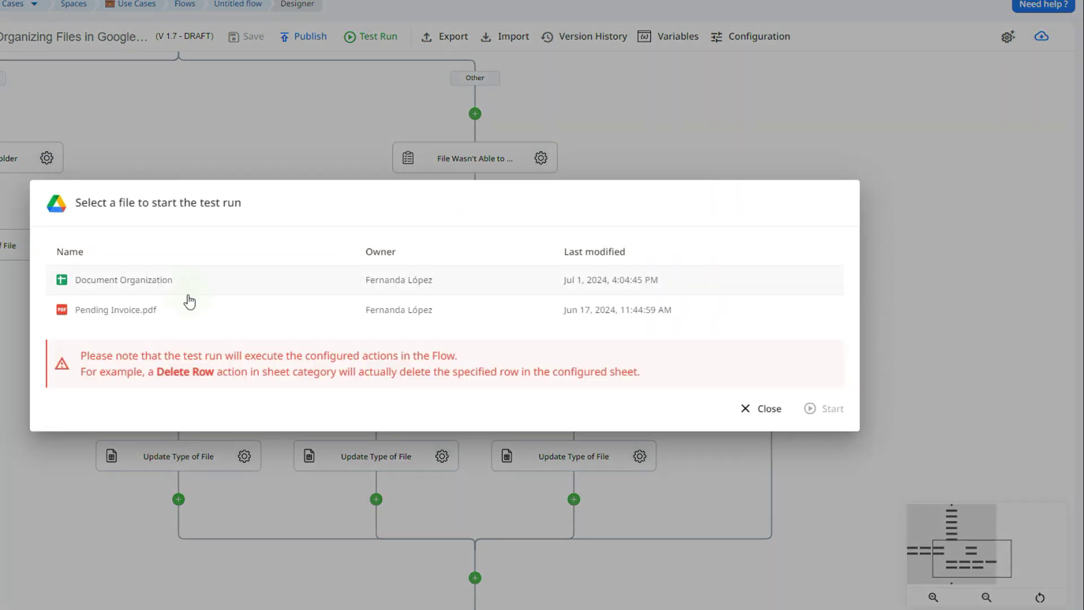
pyautogui.click(187, 308)
pyautogui.click(827, 410)
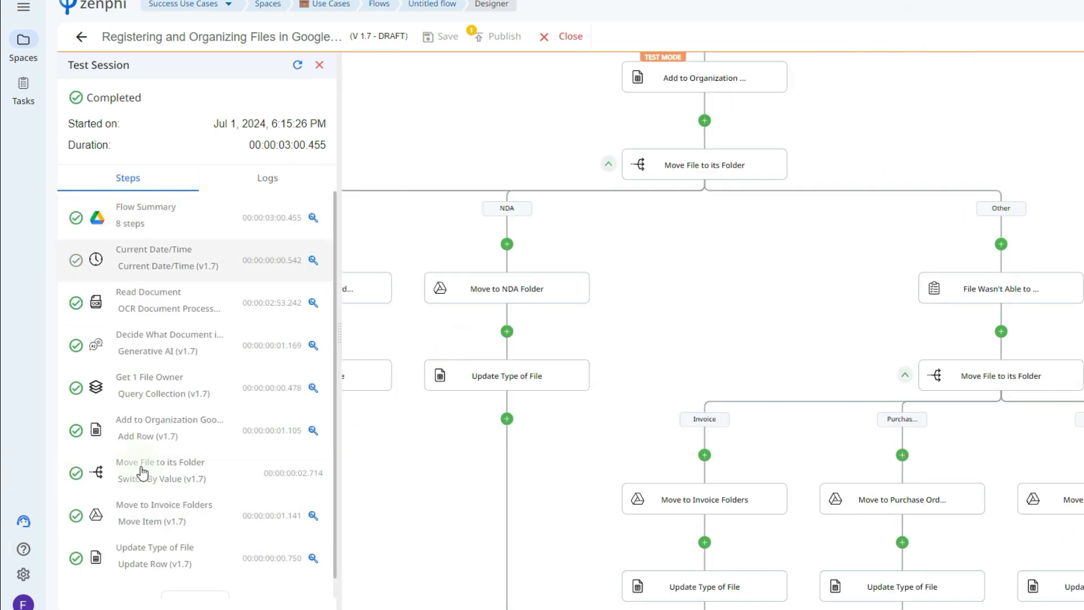
# In the Document Organization Google Sheet, check the Pending Invoice.pdf row's file name, upload date, document type and file owner
pyautogui.click(268, 5)
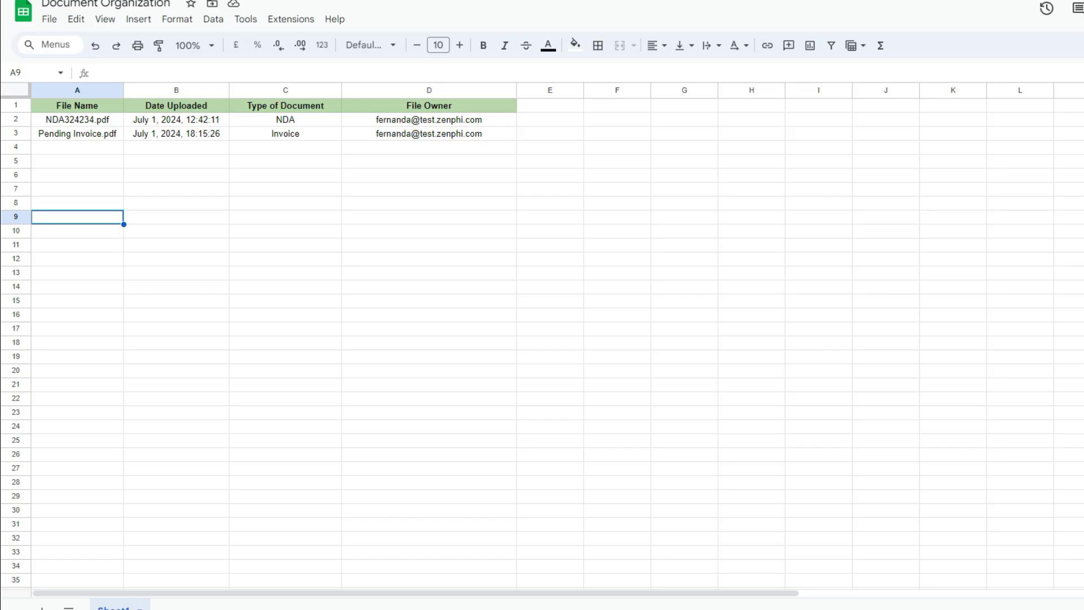
pyautogui.click(92, 137)
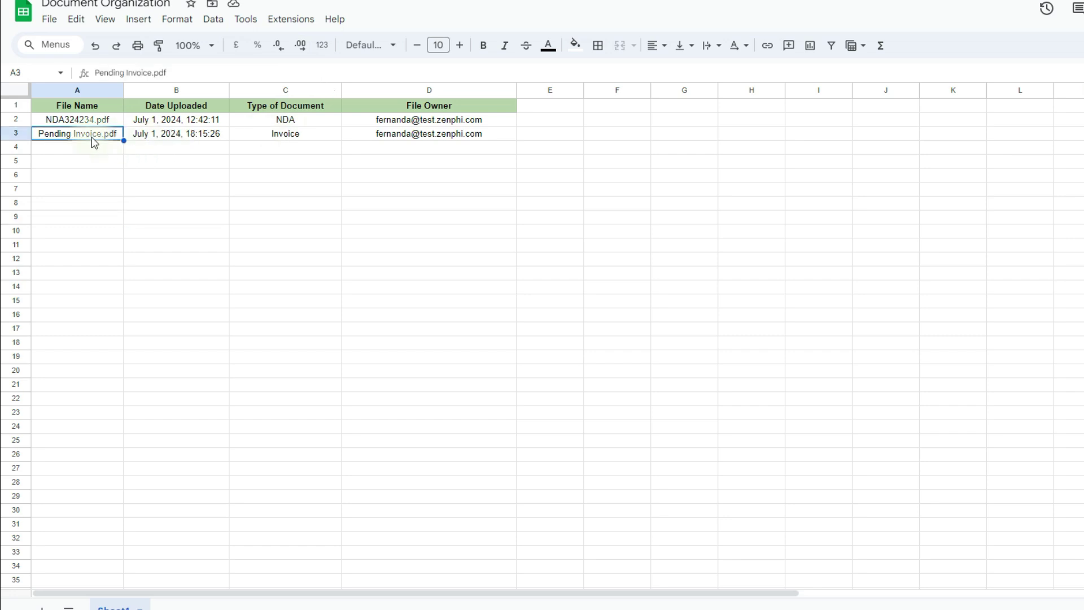
pyautogui.click(182, 136)
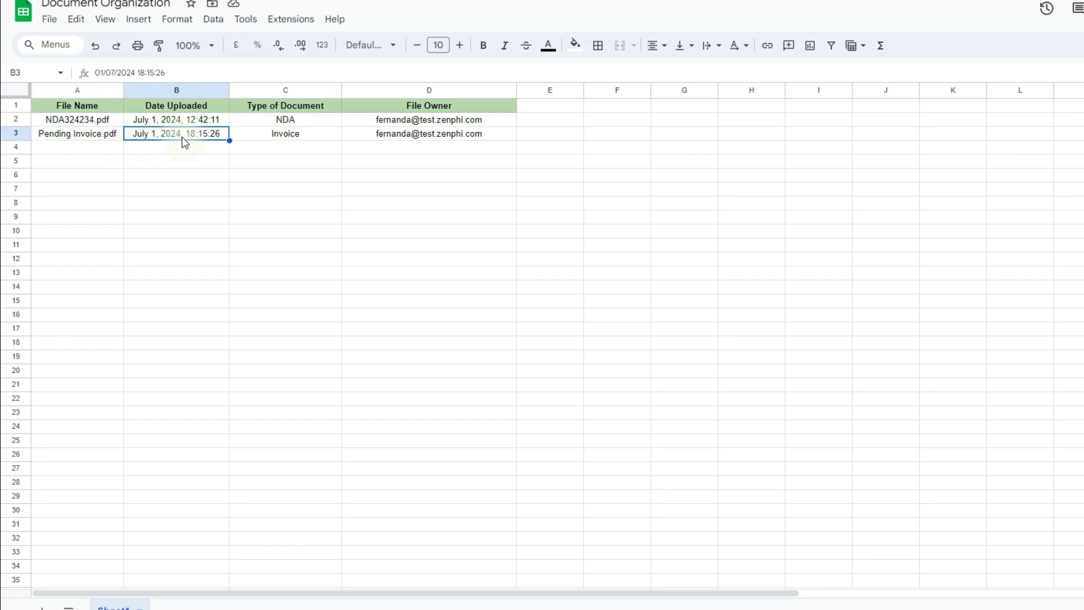
pyautogui.click(309, 137)
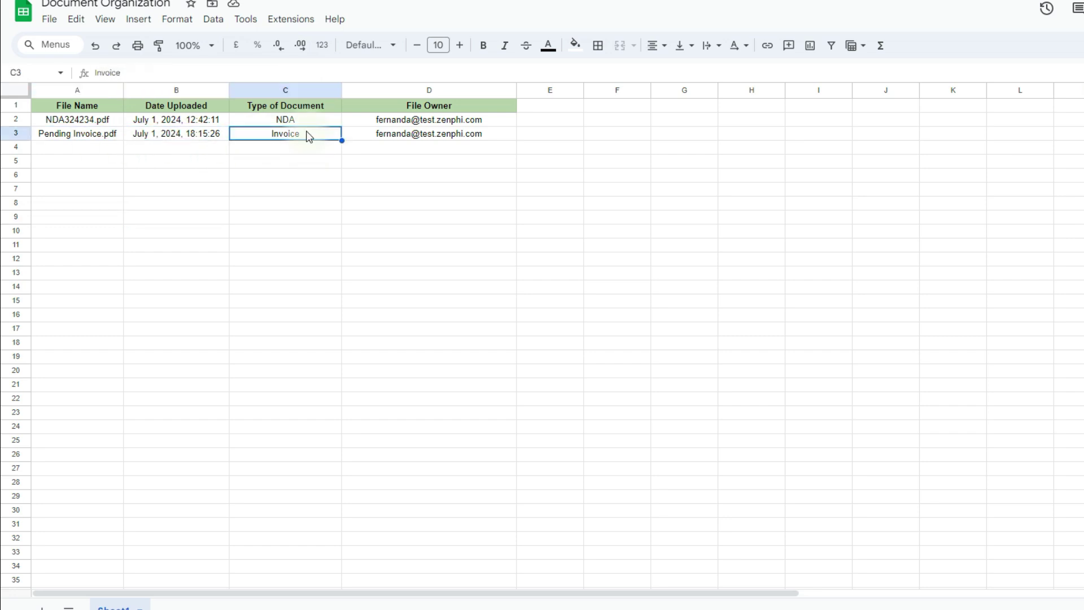
pyautogui.click(428, 136)
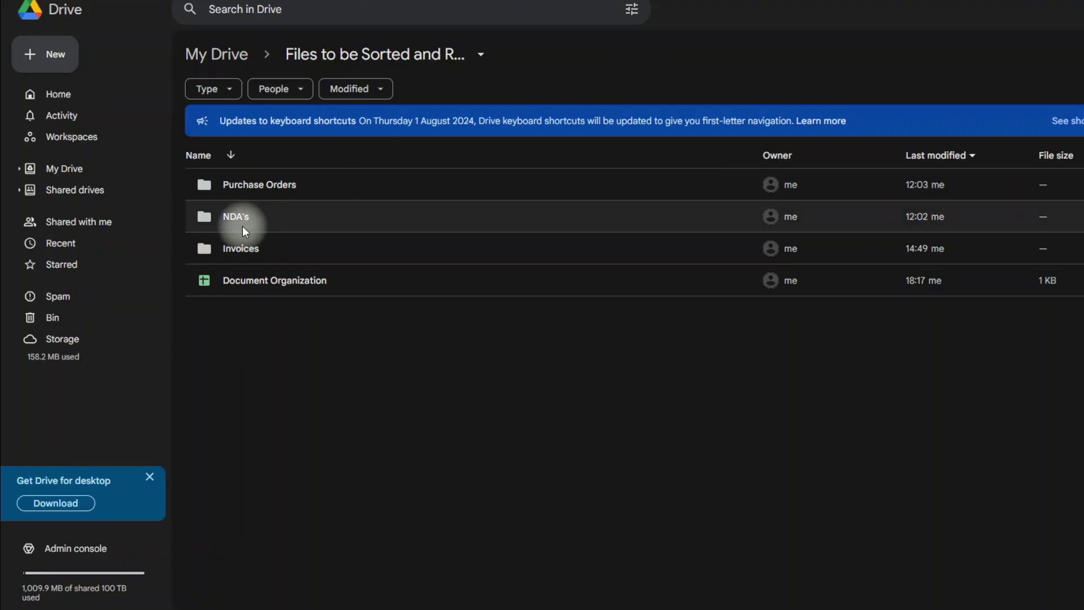
# In Google Drive, open the Invoices folder to check for the moved file
pyautogui.doubleClick(244, 249)
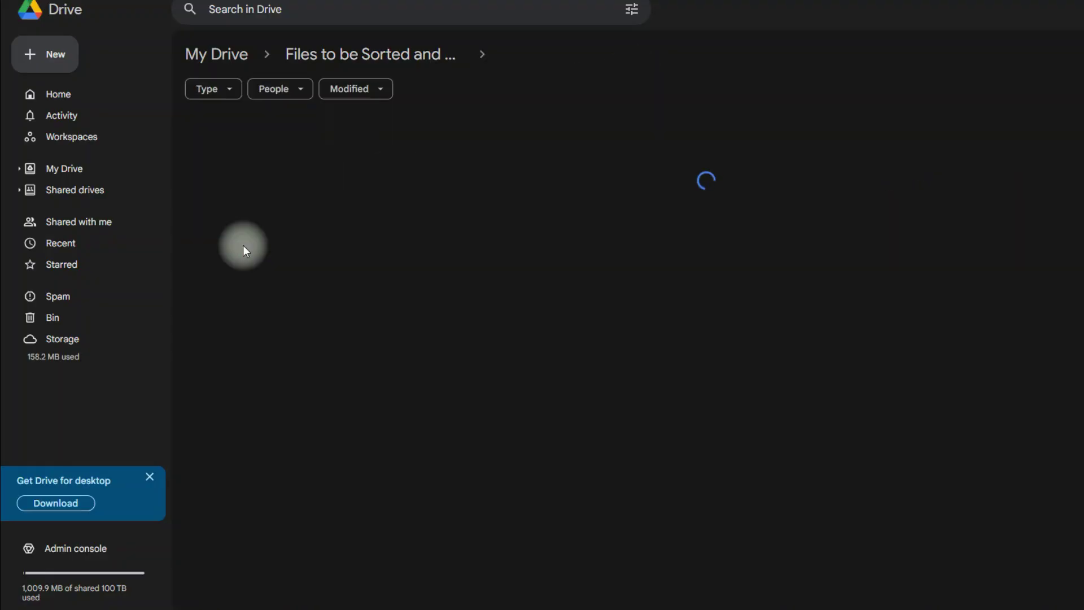